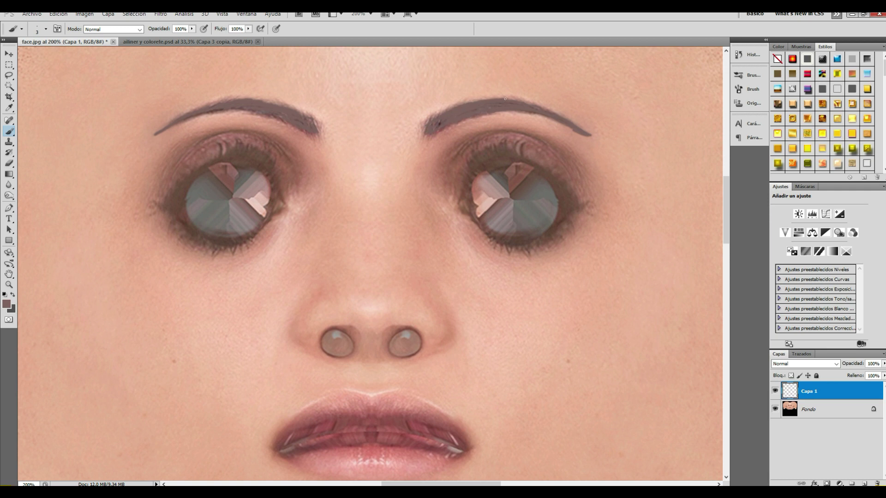
Fill in both eyebrows on Capa 1 with 3 px brown brush strokes and set the layer's blend mode to Multiplicar
drag(521, 104, 514, 104)
drag(228, 102, 194, 111)
drag(314, 121, 322, 135)
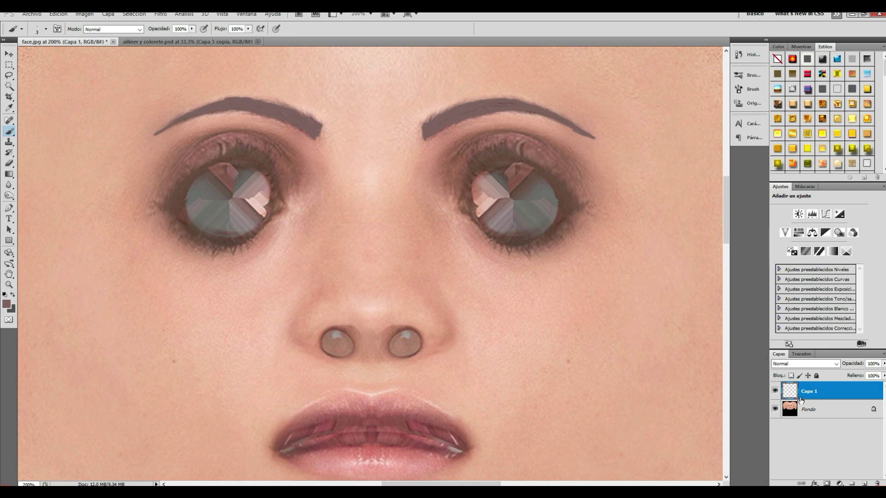
click(802, 363)
click(797, 157)
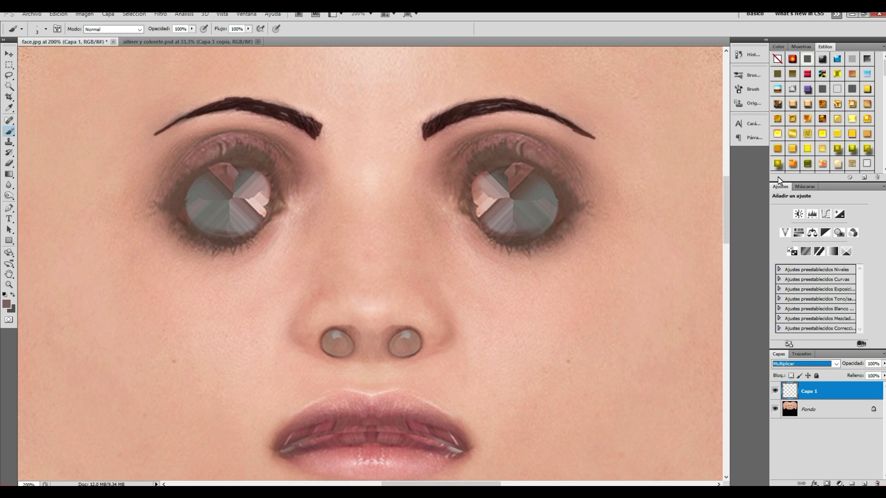
click(231, 102)
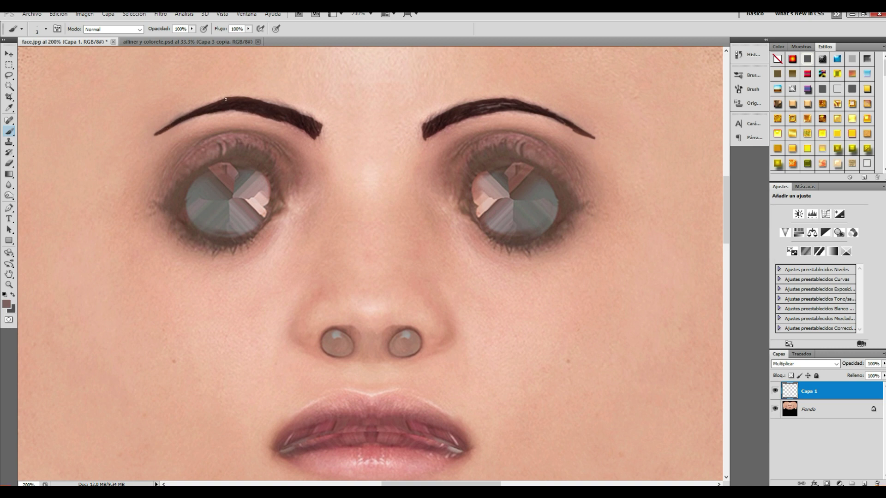
drag(499, 101, 473, 109)
Clean up the outer end of the right eyebrow with a 12 px eraser and set Capa 1's opacity to 37%
click(9, 163)
click(46, 29)
drag(22, 55, 20, 55)
click(575, 119)
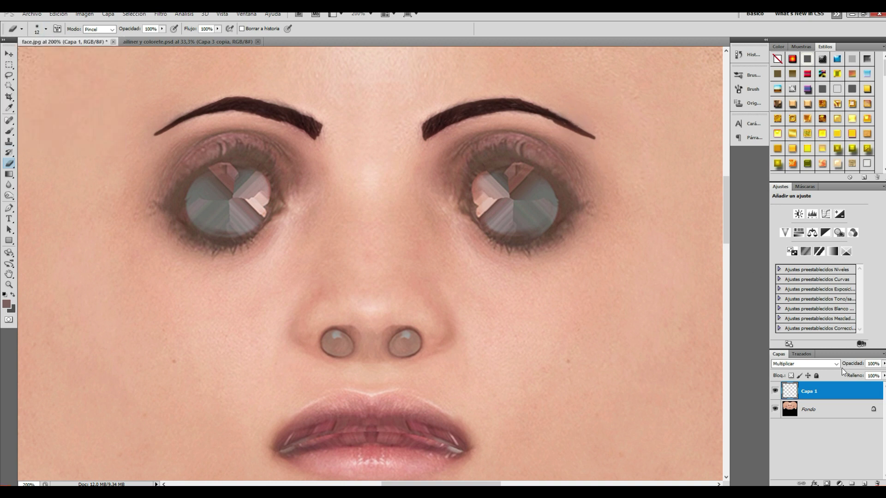
click(884, 364)
drag(879, 374, 864, 375)
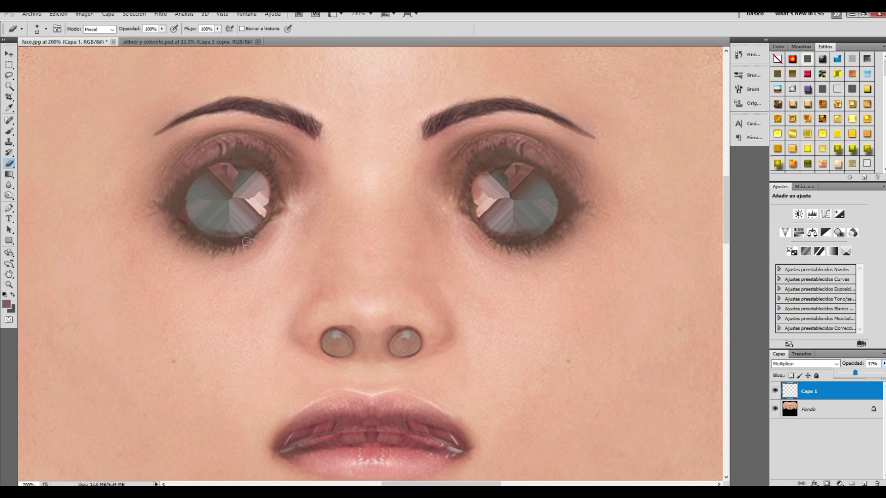
Create a new layer above the eyebrow layer and enlarge the soft brush to about 41 px
click(864, 483)
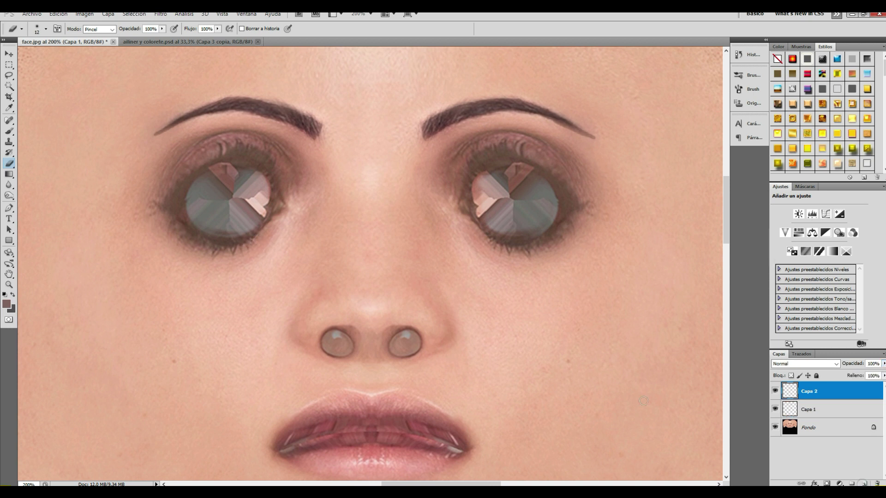
click(9, 131)
click(41, 31)
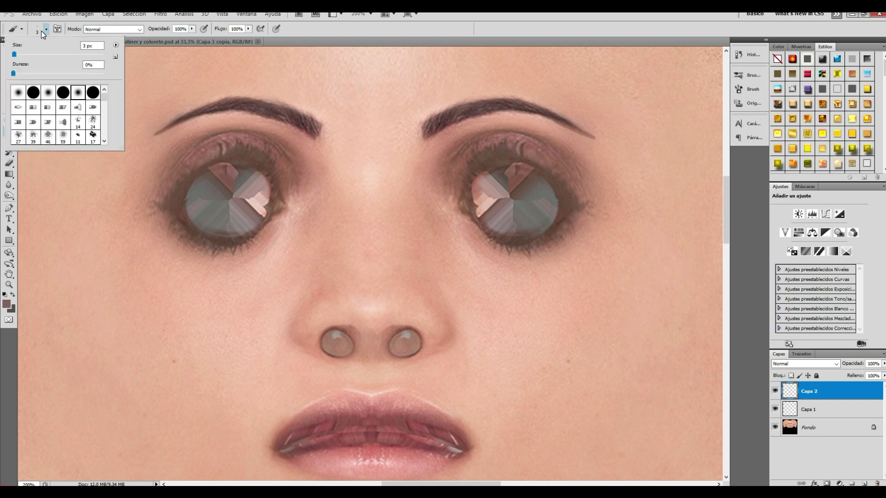
click(105, 141)
click(104, 141)
drag(104, 97, 103, 91)
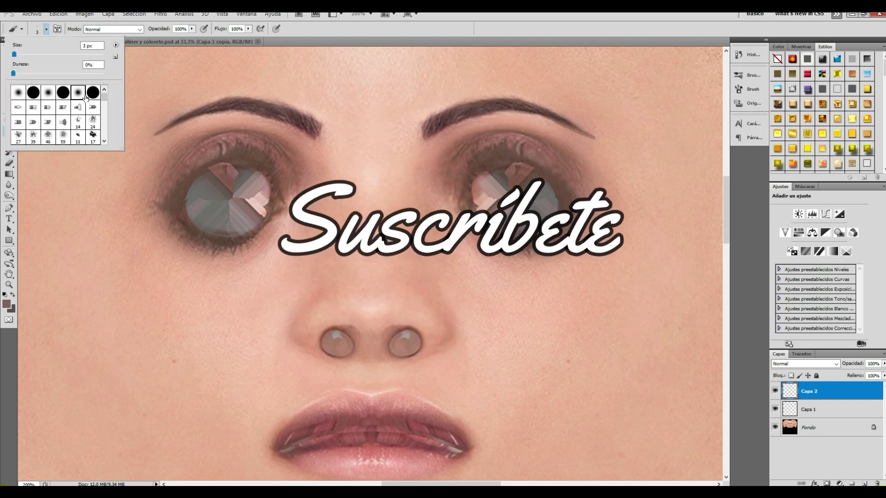
click(34, 54)
click(28, 54)
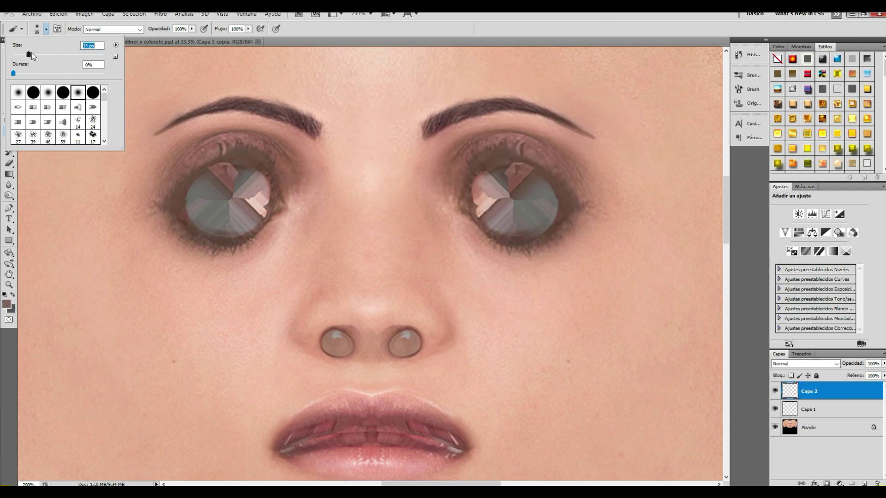
Set the foreground colour to the light blue #c2dff6 for the brush
click(6, 305)
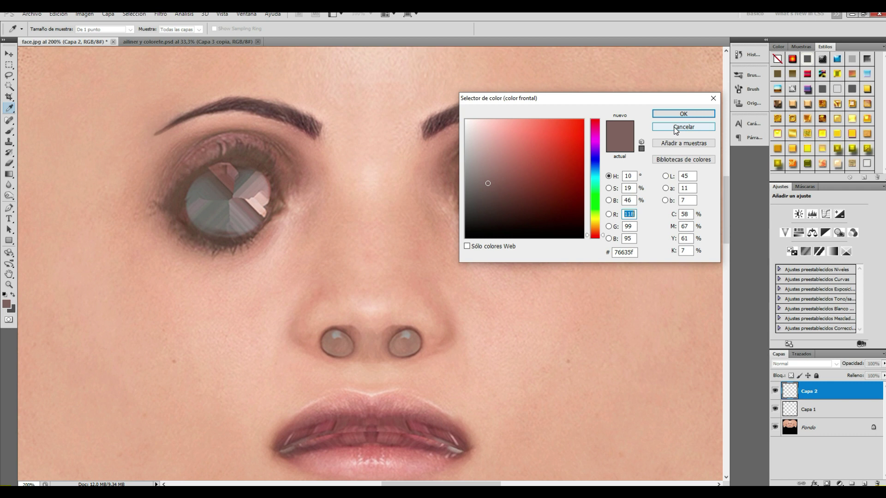
click(595, 208)
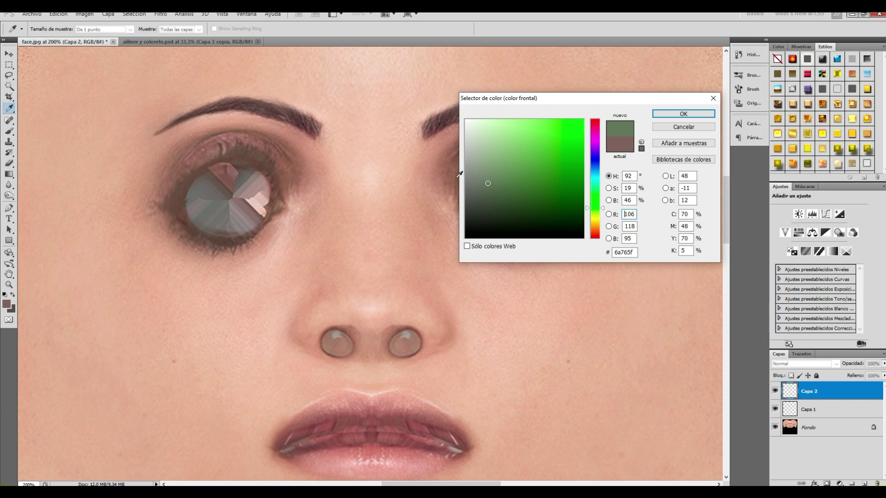
click(596, 157)
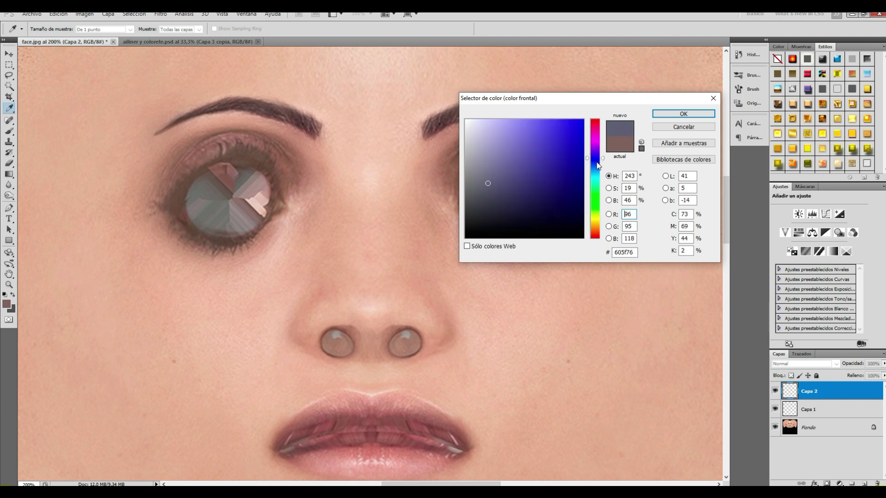
click(595, 159)
click(596, 170)
click(490, 123)
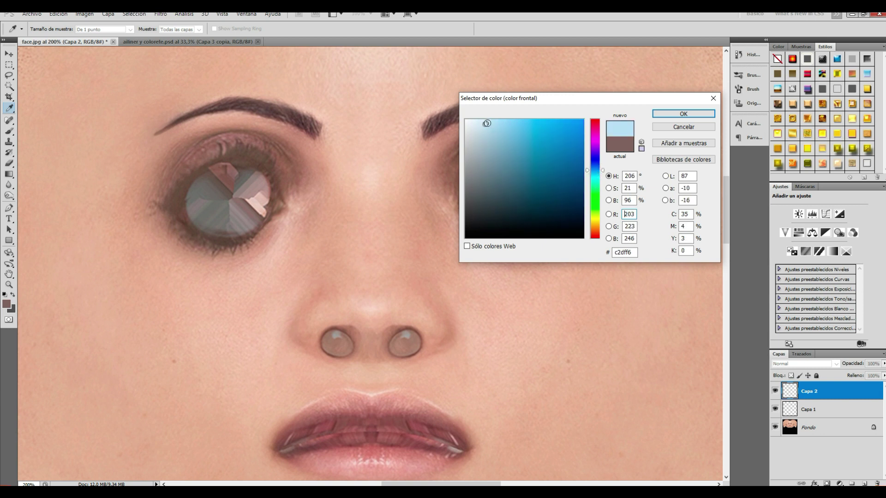
click(669, 113)
key(b)
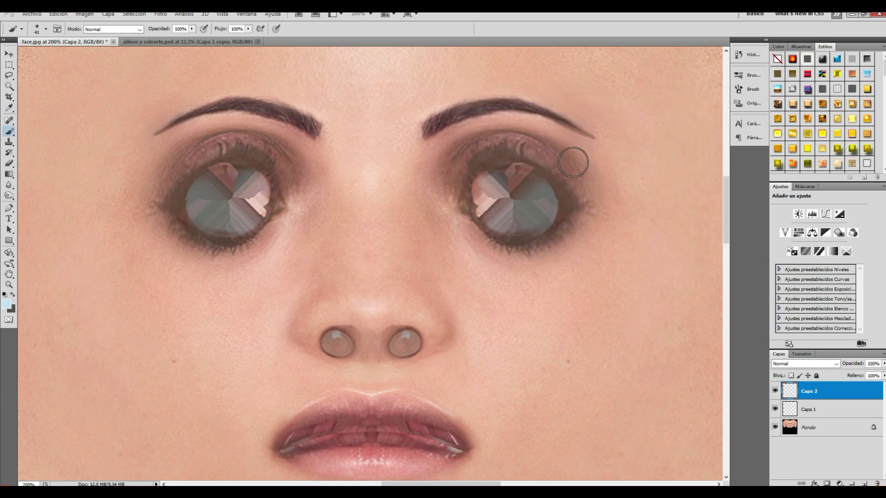
Paint light blue eyeshadow between the eyelids and eyebrows of both eyes and set Capa 2's blend mode to Multiplicar
mouse_move(204, 134)
mouse_down()
mouse_move(179, 142)
mouse_move(239, 128)
mouse_move(209, 127)
mouse_move(167, 148)
mouse_move(162, 177)
mouse_move(235, 132)
mouse_move(295, 144)
mouse_move(255, 126)
mouse_move(295, 153)
mouse_move(238, 133)
mouse_up()
mouse_move(440, 150)
mouse_down()
mouse_move(495, 130)
mouse_move(543, 133)
mouse_move(572, 148)
mouse_move(575, 164)
mouse_move(494, 137)
mouse_move(456, 145)
mouse_move(527, 143)
mouse_move(600, 174)
mouse_up()
click(805, 363)
click(803, 161)
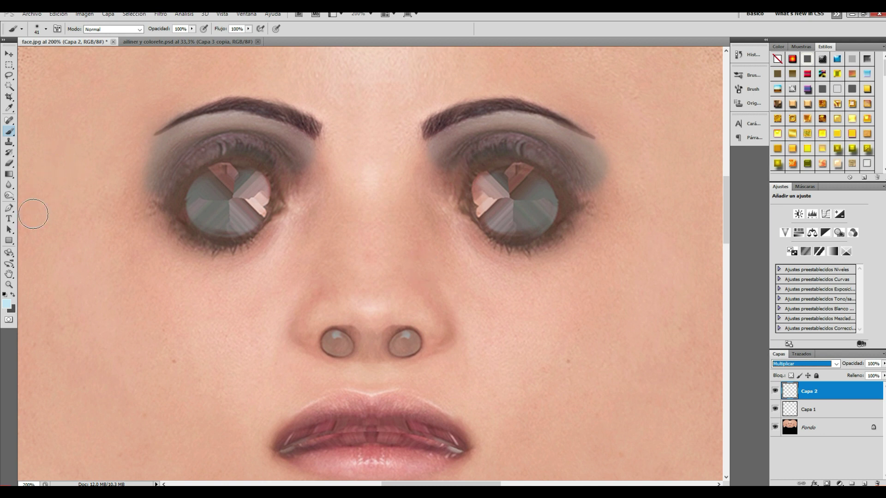
Lower the brightness of the light blue eyeshadow layer slightly with a Brillo/contraste adjustment
click(85, 14)
mouse_move(185, 37)
click(226, 37)
mouse_move(488, 191)
mouse_down()
mouse_move(496, 192)
mouse_move(483, 191)
mouse_up()
click(566, 181)
Boost the light blue eyeshadow's saturation to nearly the maximum and raise its lightness slightly with Tono/saturación
click(93, 16)
mouse_move(94, 29)
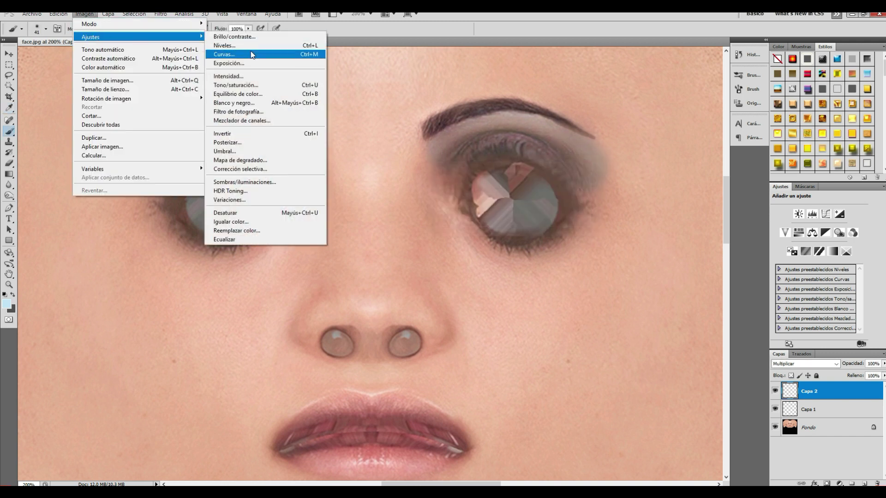
click(249, 83)
drag(749, 178, 788, 178)
mouse_move(743, 204)
mouse_down()
mouse_move(757, 206)
mouse_move(747, 208)
mouse_up()
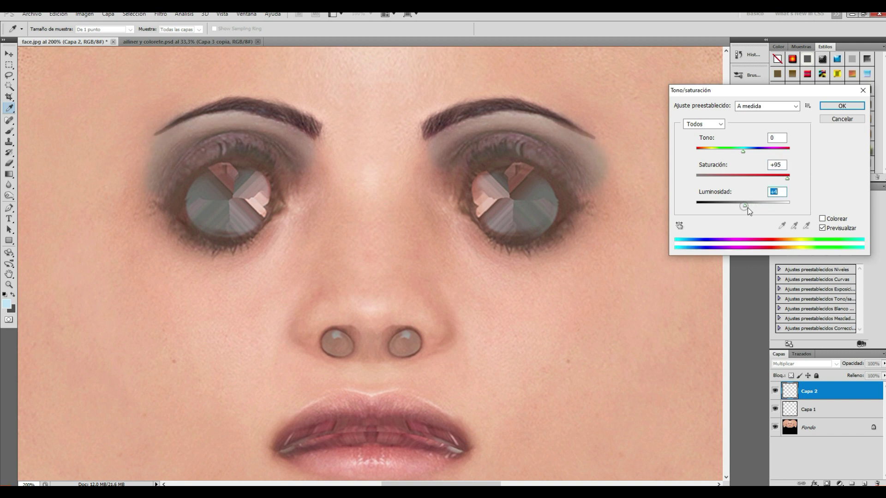
drag(787, 178, 789, 178)
click(827, 107)
key(b)
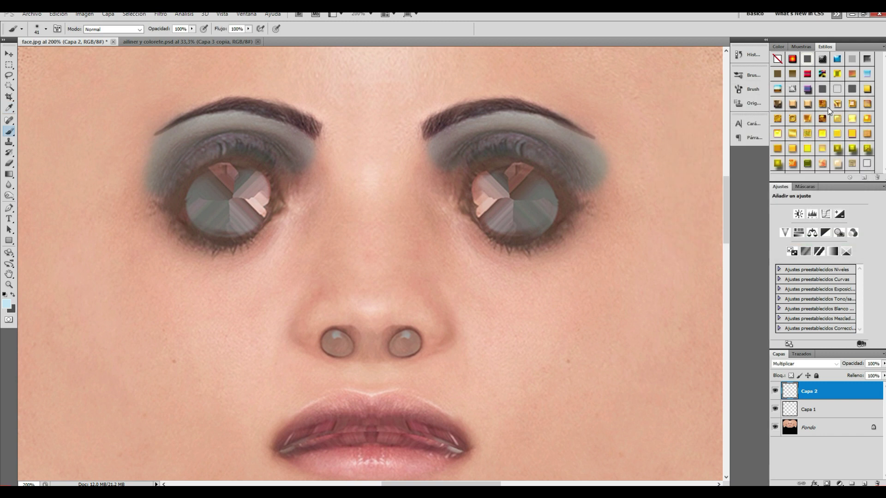
Reduce the contrast of the light blue eyeshadow layer and raise its brightness slightly with Brillo/contraste
click(84, 14)
mouse_move(90, 37)
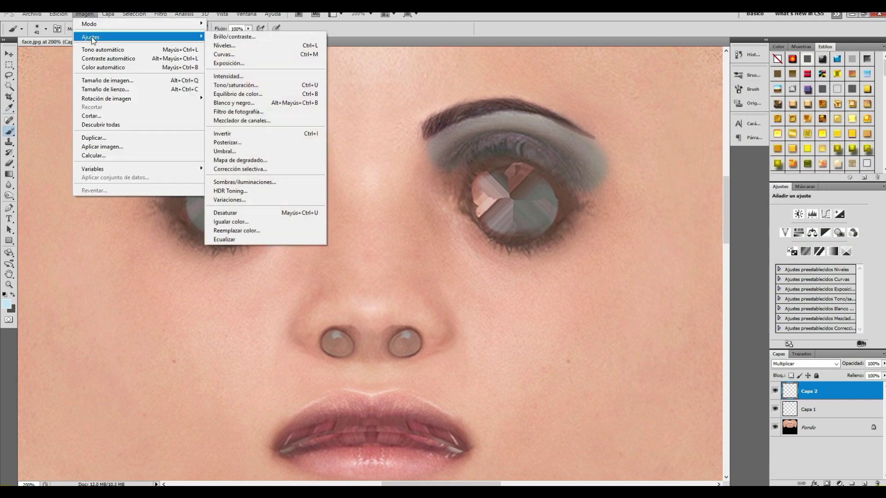
click(247, 37)
drag(488, 211, 448, 213)
drag(487, 190, 491, 192)
click(566, 181)
key(b)
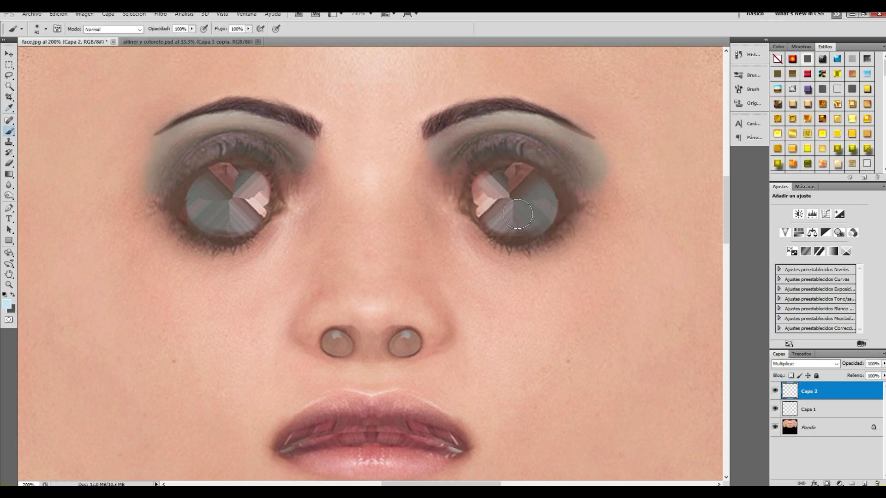
Soften the outer edges of the light blue eyeshadow on both eyes with a 65 px eraser
click(10, 163)
click(46, 29)
click(42, 54)
click(619, 169)
drag(621, 167, 602, 200)
mouse_move(119, 177)
mouse_down()
mouse_move(140, 198)
mouse_move(112, 230)
mouse_up()
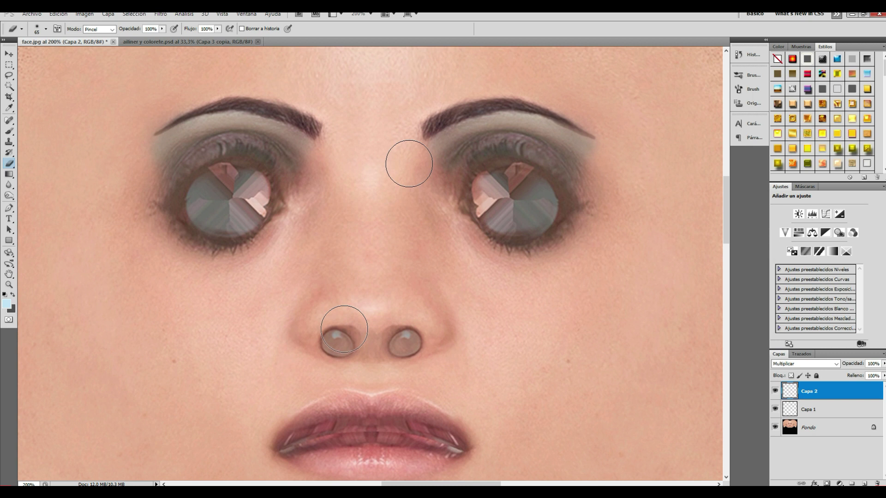
Create a new layer in Multiplicar blend mode and choose a teal blue foreground colour
click(864, 483)
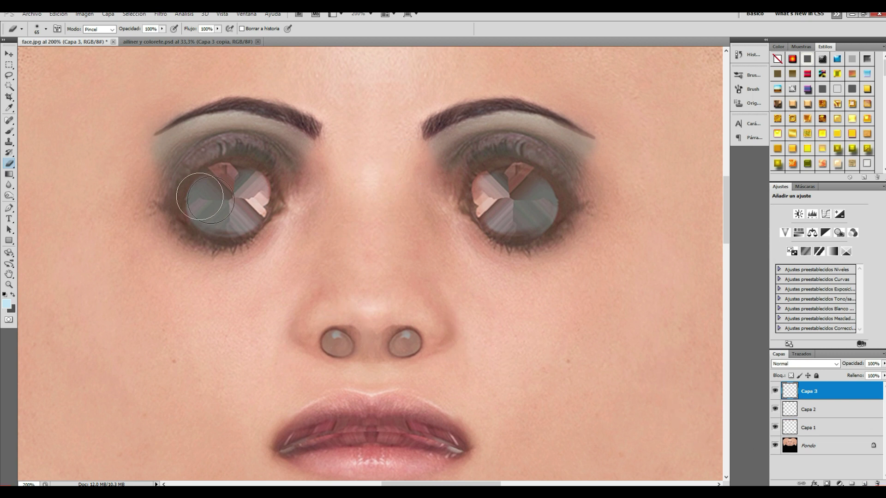
click(826, 364)
click(793, 162)
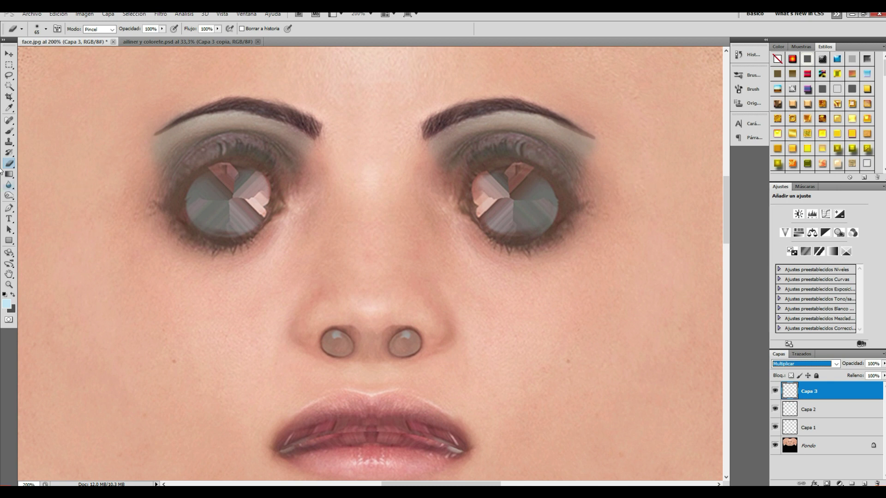
click(7, 303)
click(558, 148)
click(683, 114)
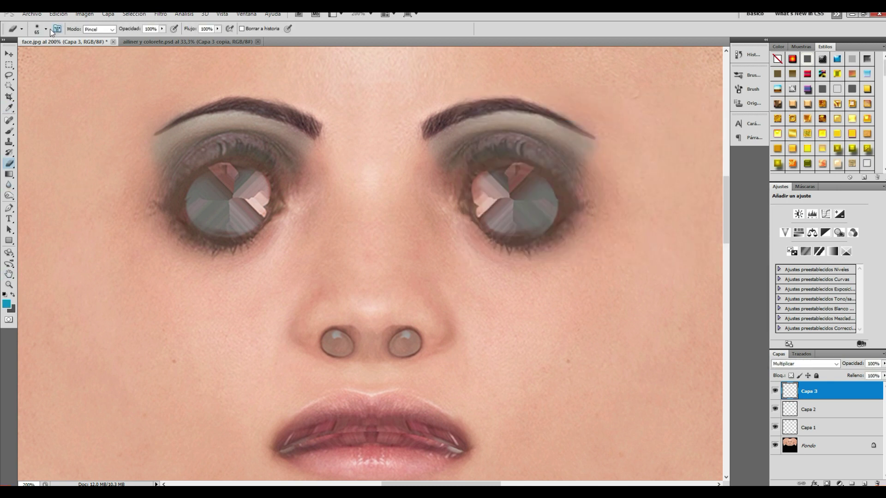
Paint teal eyeshadow over both upper eyelids with a soft 37 px brush on Capa 3
click(46, 28)
drag(34, 54, 26, 53)
drag(202, 151, 165, 184)
key(b)
click(46, 29)
mouse_move(202, 151)
mouse_down()
mouse_move(221, 144)
mouse_move(172, 185)
mouse_move(233, 143)
mouse_move(256, 150)
mouse_up()
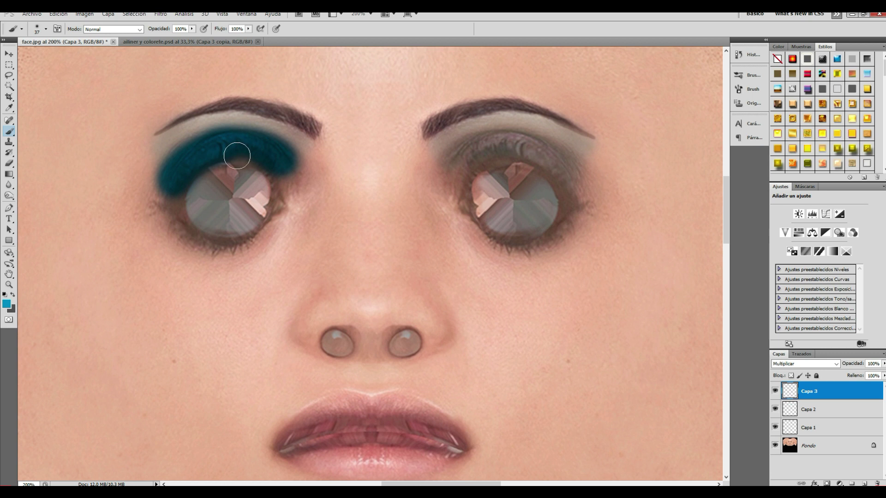
mouse_move(485, 148)
mouse_down()
mouse_move(456, 174)
mouse_move(480, 149)
mouse_move(535, 150)
mouse_move(578, 184)
mouse_move(556, 152)
mouse_up()
drag(222, 154, 172, 173)
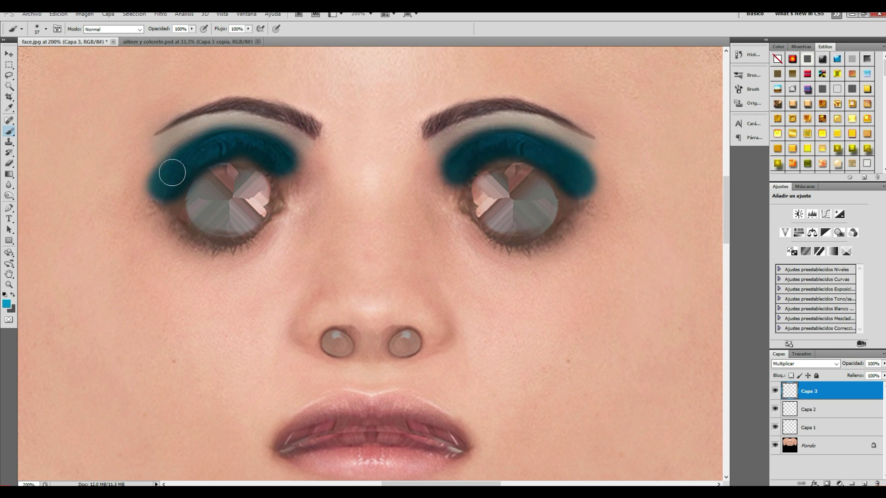
mouse_move(475, 157)
mouse_down()
mouse_move(565, 166)
mouse_move(576, 184)
mouse_up()
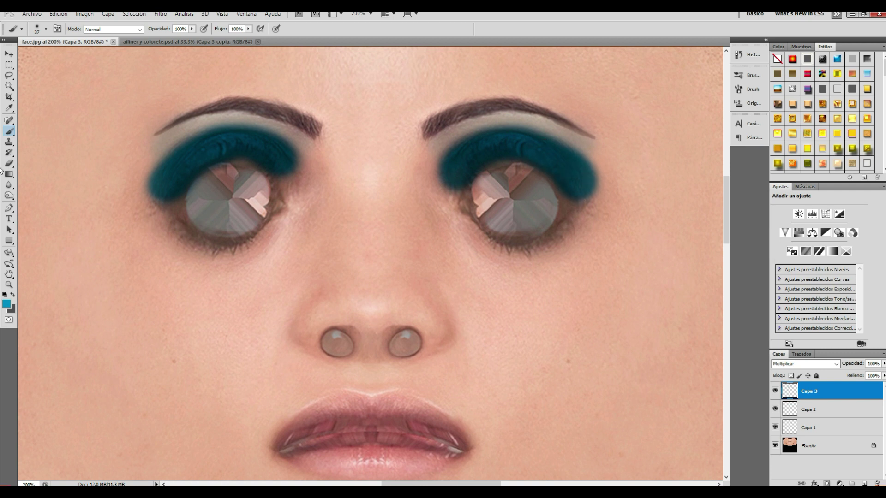
Trim the upper and outer edges of the teal eyeshadow on both eyes with a 44 px eraser
click(8, 163)
click(46, 28)
drag(29, 54, 33, 54)
mouse_move(207, 103)
mouse_down()
mouse_move(178, 121)
mouse_move(211, 107)
mouse_move(259, 107)
mouse_move(298, 127)
mouse_move(312, 161)
mouse_up()
mouse_move(164, 134)
mouse_down()
mouse_move(130, 176)
mouse_move(152, 208)
mouse_up()
mouse_move(438, 137)
mouse_down()
mouse_move(489, 115)
mouse_move(553, 118)
mouse_move(598, 142)
mouse_move(618, 181)
mouse_move(593, 203)
mouse_up()
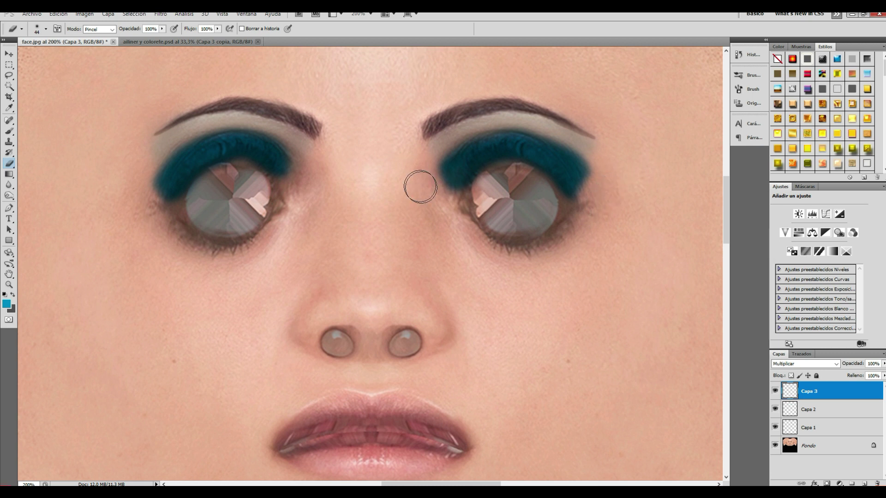
drag(138, 193, 159, 191)
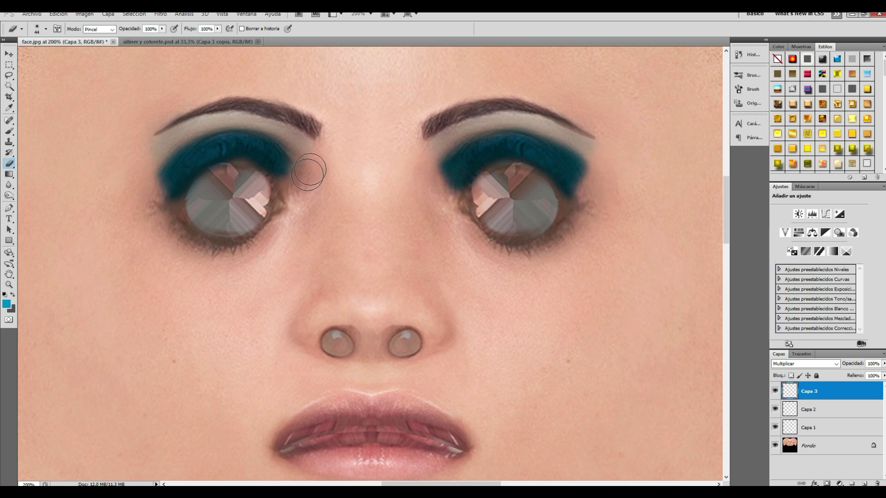
Paint the teal shadow along both lower eyelids and join it at the outer corners with a 20 px brush
click(9, 131)
click(46, 29)
text(20)
mouse_move(160, 186)
mouse_down()
mouse_move(171, 214)
mouse_move(203, 243)
mouse_move(224, 248)
mouse_move(273, 219)
mouse_up()
mouse_move(478, 229)
mouse_down()
mouse_move(466, 214)
mouse_move(500, 241)
mouse_move(553, 234)
mouse_move(579, 199)
mouse_up()
drag(166, 198, 165, 207)
drag(577, 184, 588, 203)
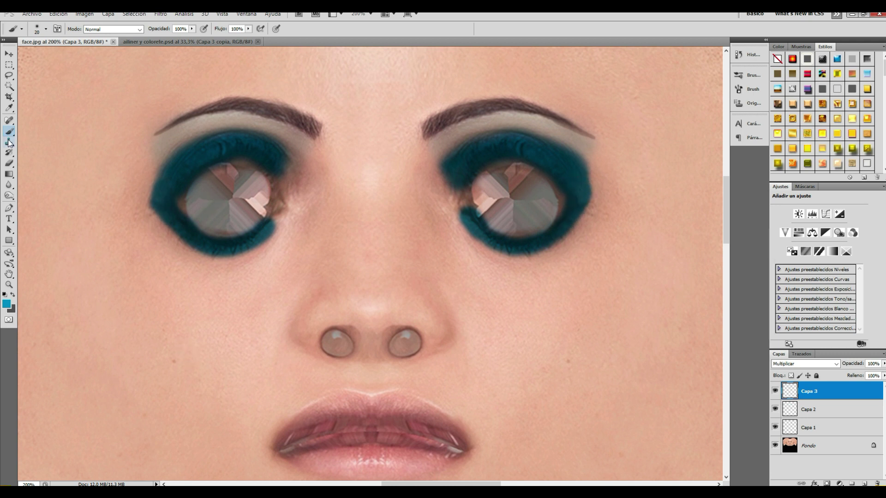
Erase the excess teal below both lower eyelids and set Capa 3's opacity to 72%
click(9, 163)
mouse_move(150, 235)
mouse_down()
mouse_move(178, 256)
mouse_move(239, 265)
mouse_move(277, 250)
mouse_up()
mouse_move(499, 272)
mouse_down()
mouse_move(560, 260)
mouse_move(596, 219)
mouse_up()
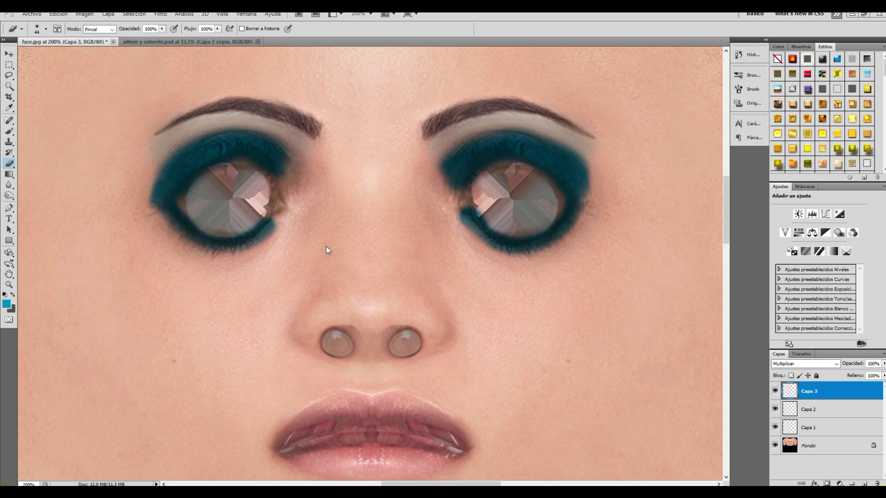
drag(883, 364, 873, 379)
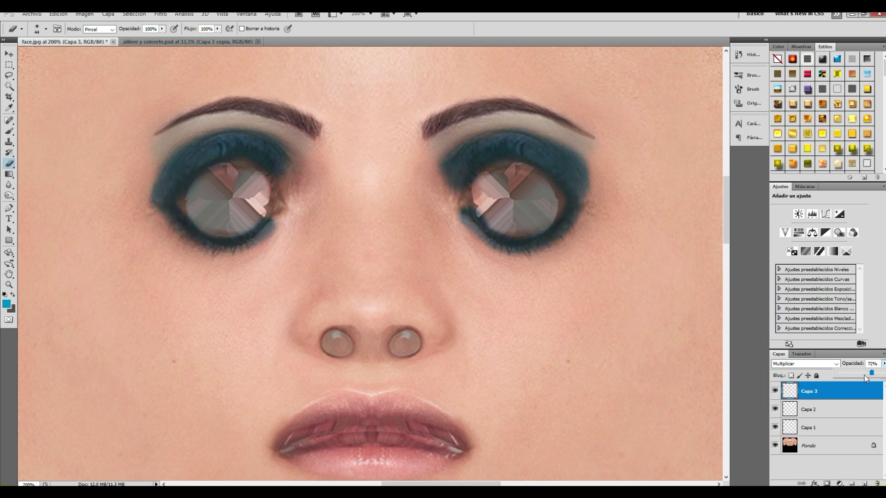
Create a new layer above the teal eyeshadow and reduce the eraser size to 11 px
click(864, 483)
click(45, 29)
drag(32, 55, 21, 56)
click(20, 55)
click(18, 54)
click(191, 146)
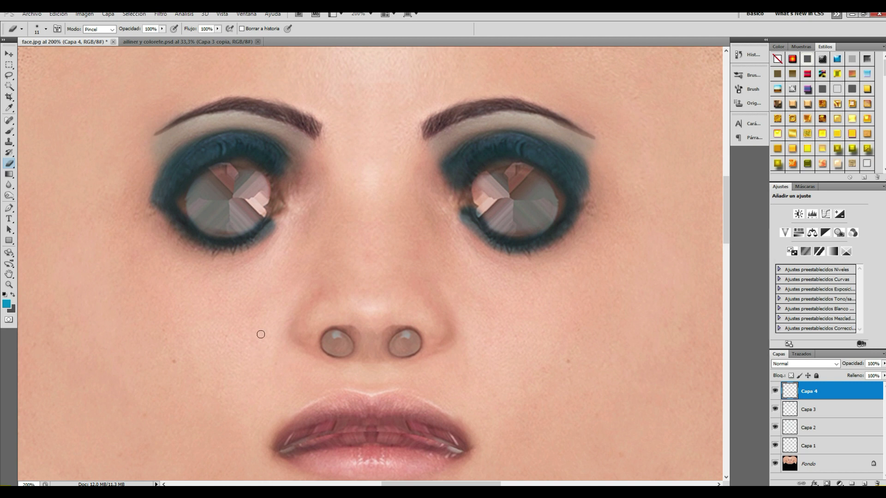
Set Capa 4 to Multiply and paint deeper blue along the outer upper eyelids of both eyes with a 10 px brush
key(b)
click(803, 363)
click(803, 217)
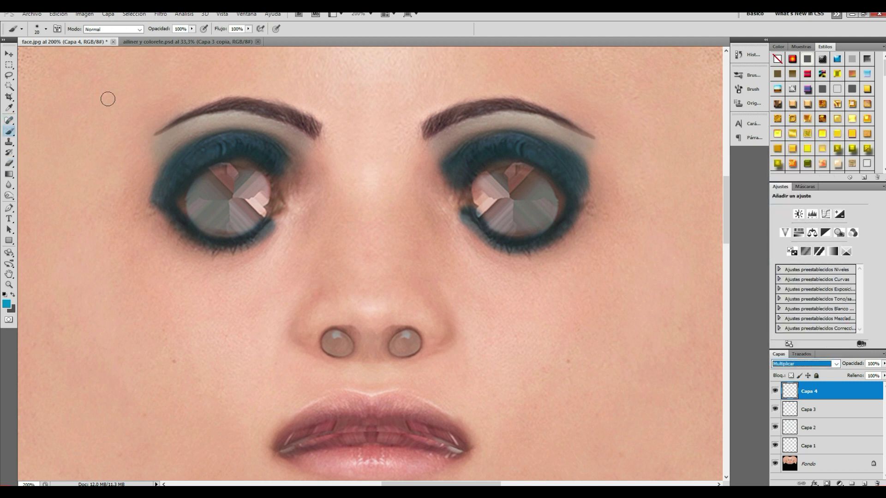
click(46, 29)
drag(20, 55, 18, 54)
click(189, 142)
mouse_move(210, 138)
mouse_down()
mouse_move(171, 162)
mouse_move(161, 187)
mouse_up()
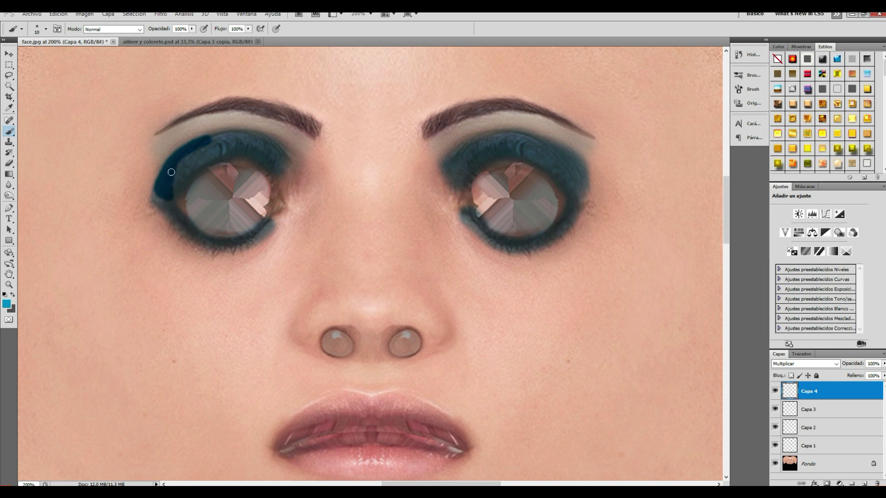
mouse_move(548, 142)
mouse_down()
mouse_move(591, 179)
mouse_move(587, 190)
mouse_move(577, 168)
mouse_move(585, 191)
mouse_up()
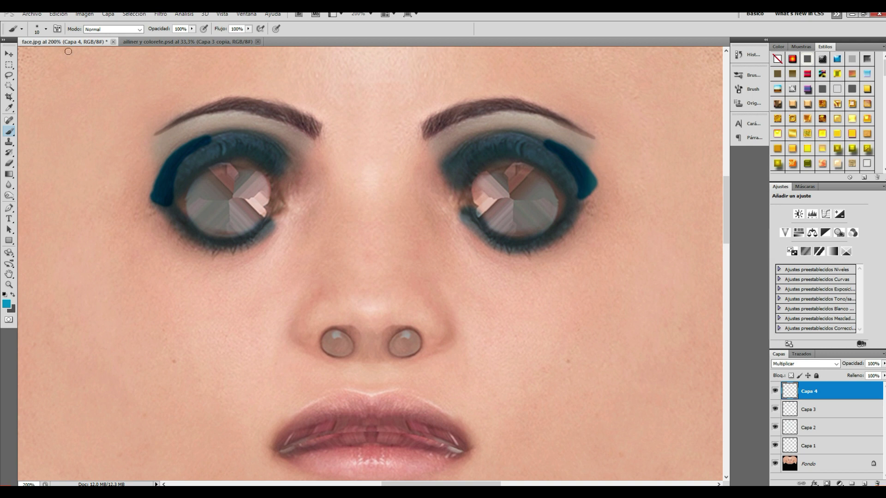
Extend the deep blue line along both upper creases towards the inner corners, using progressively smaller brush sizes
click(45, 29)
key(Return)
mouse_move(205, 138)
mouse_down()
mouse_move(238, 131)
mouse_move(219, 135)
mouse_up()
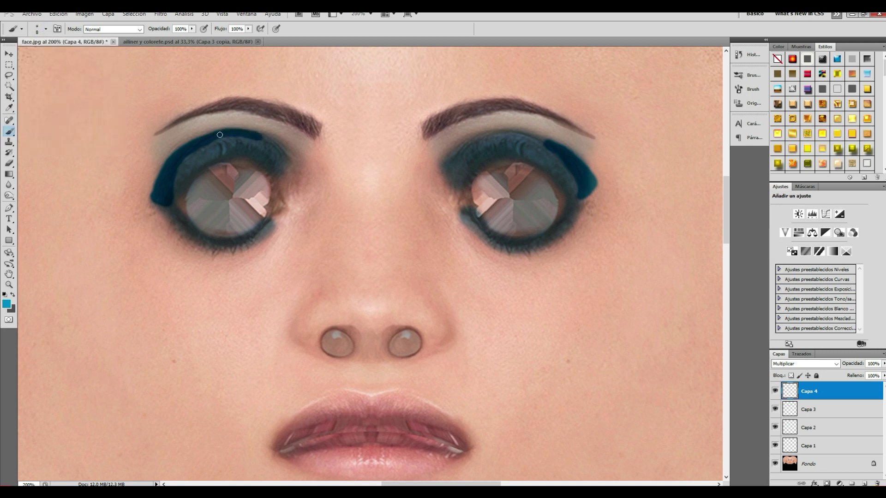
mouse_move(463, 145)
mouse_down()
mouse_move(516, 133)
mouse_move(550, 143)
mouse_up()
click(46, 28)
drag(18, 56, 16, 56)
click(268, 140)
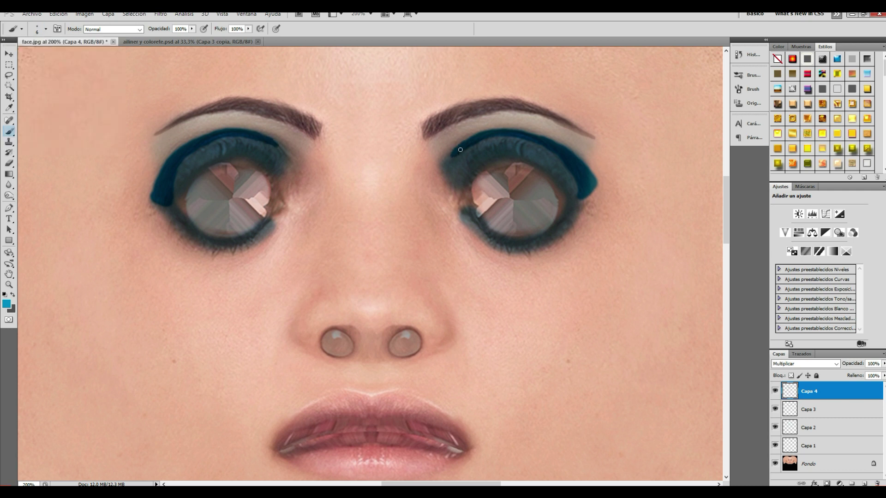
Soften the inner and outer edges of the deep blue shading on both eyes with a 27 px eraser
key(e)
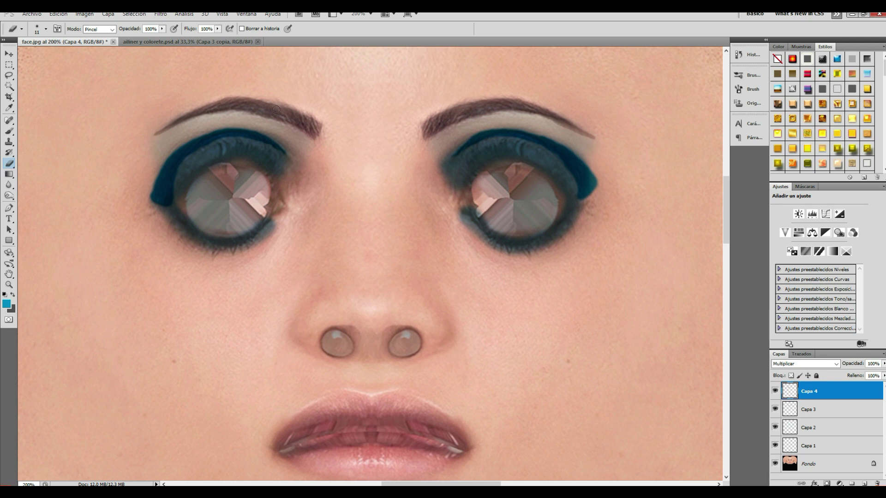
click(46, 29)
drag(23, 55, 25, 54)
click(164, 140)
mouse_move(141, 189)
mouse_down()
mouse_move(159, 218)
mouse_move(169, 215)
mouse_move(159, 218)
mouse_move(206, 155)
mouse_move(234, 146)
mouse_move(272, 154)
mouse_up()
mouse_move(484, 155)
mouse_down()
mouse_move(471, 152)
mouse_move(518, 146)
mouse_move(554, 165)
mouse_up()
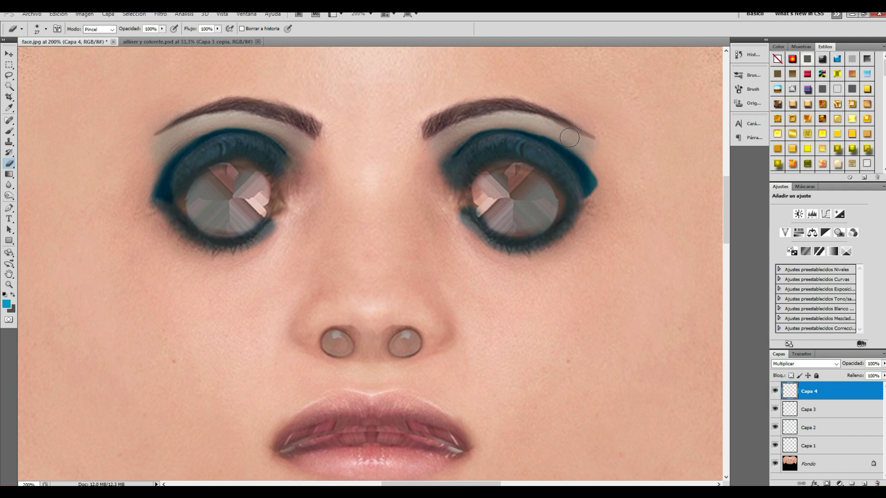
drag(598, 166, 609, 184)
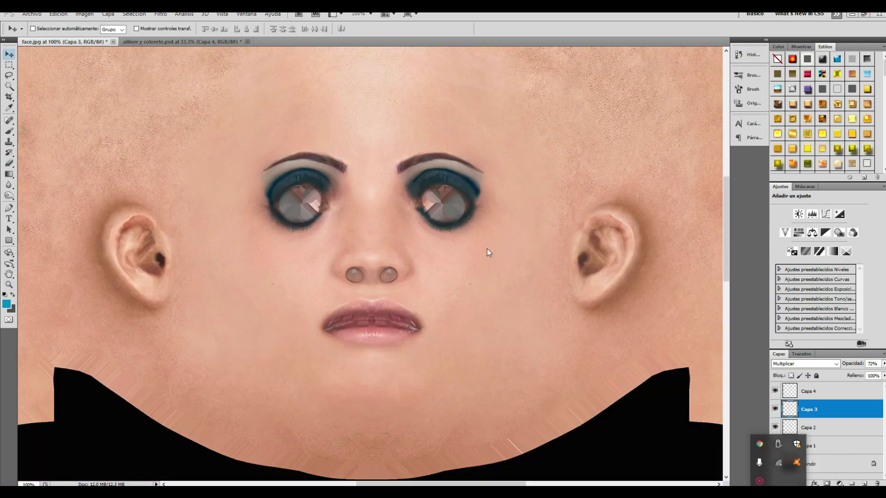
Copy the black winged eyeliner from ailiner y colorete.psd into face.jpg and restore both documents to docked view
drag(162, 42, 615, 75)
drag(696, 188, 356, 182)
drag(772, 75, 547, 42)
click(95, 43)
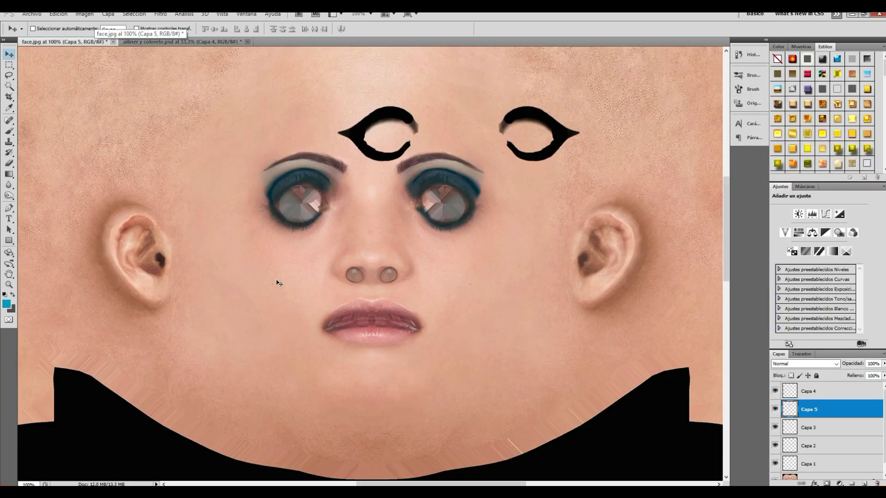
Move the black eyeliner over both eyes and nudge it until it lines up with the eyelids
drag(359, 175, 291, 230)
key(Left)
key(Left)
key(Right)
key(Right)
key(Right)
key(Right)
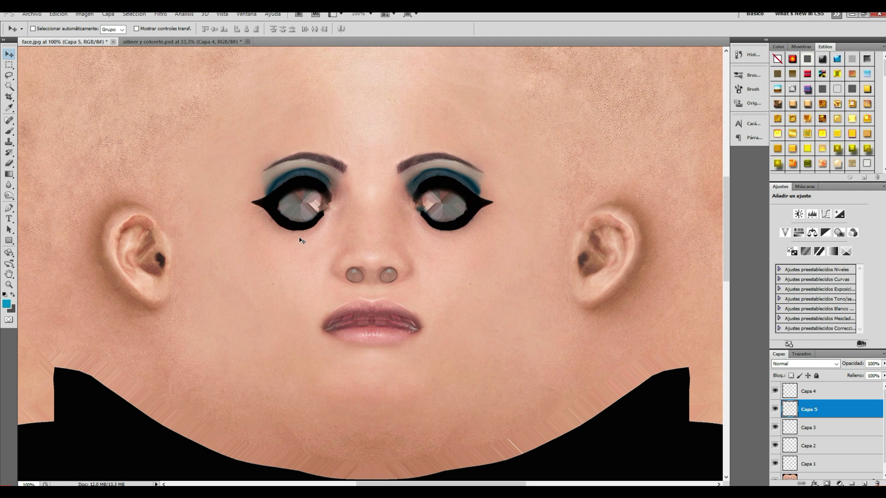
key(Up)
key(Up)
key(Up)
key(Up)
key(Up)
key(Up)
key(Up)
key(Up)
key(Up)
key(Down)
key(Down)
key(Down)
key(Down)
key(Down)
key(Down)
key(Down)
key(Down)
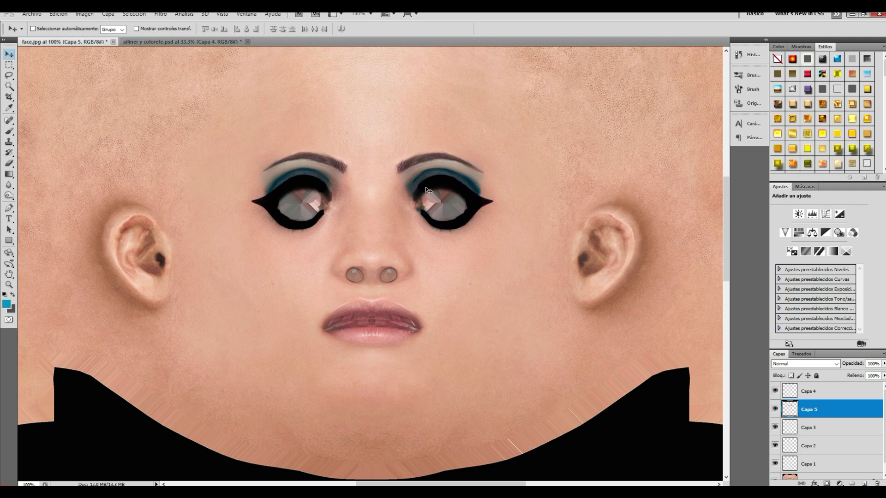
key(Up)
key(Up)
key(Down)
Fade Capa 5 to 19% opacity and toggle its visibility to compare the eyeliner with the eyes, restoring 100% opacity
click(884, 363)
drag(880, 372, 852, 377)
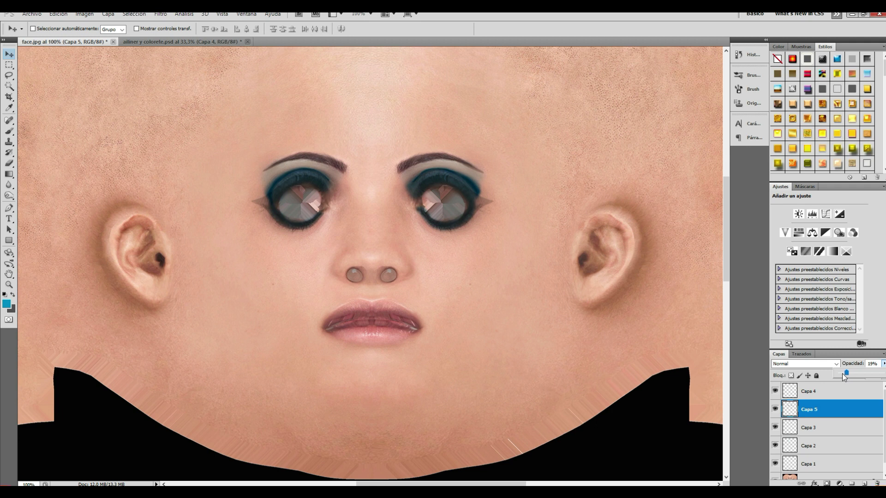
click(775, 410)
click(775, 411)
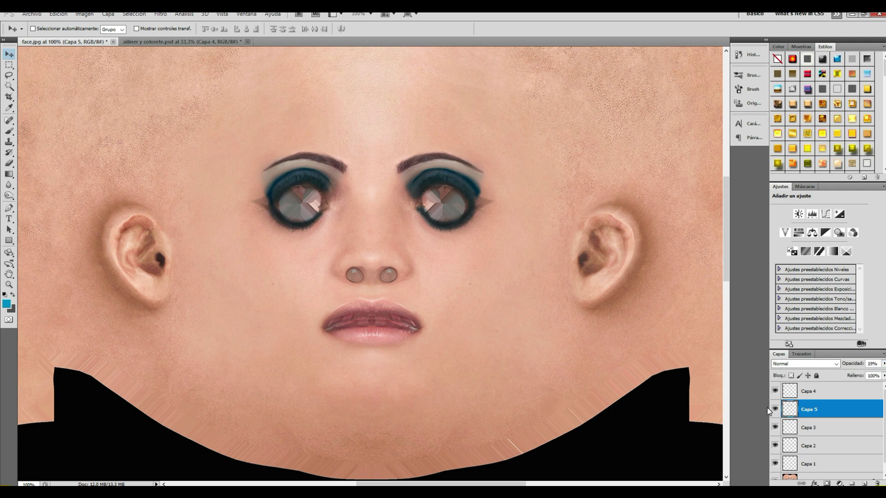
click(883, 363)
drag(857, 373, 877, 384)
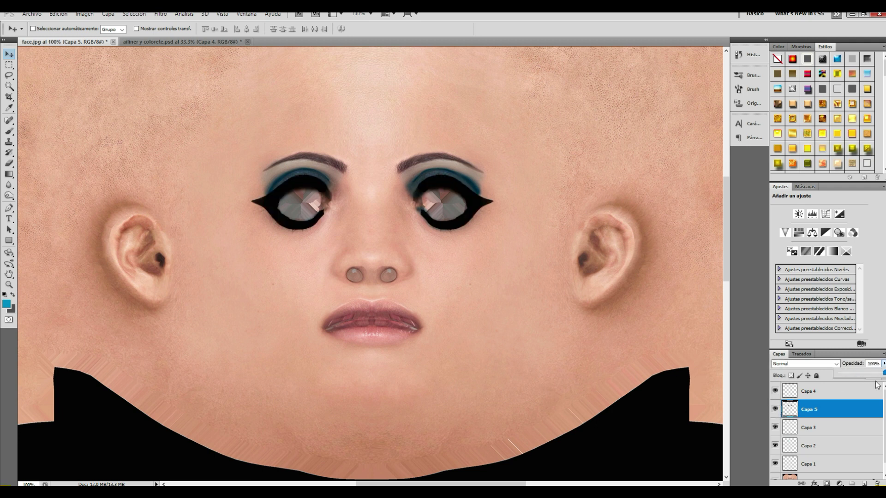
Colorize the eyeliner dark teal with Hue/Saturation at hue 206, adjusting saturation and lightness, and move Capa 5 above Capa 4
click(83, 13)
mouse_move(101, 36)
click(245, 83)
click(823, 220)
mouse_move(750, 205)
mouse_down()
mouse_move(761, 206)
mouse_move(750, 204)
mouse_up()
drag(720, 178, 724, 179)
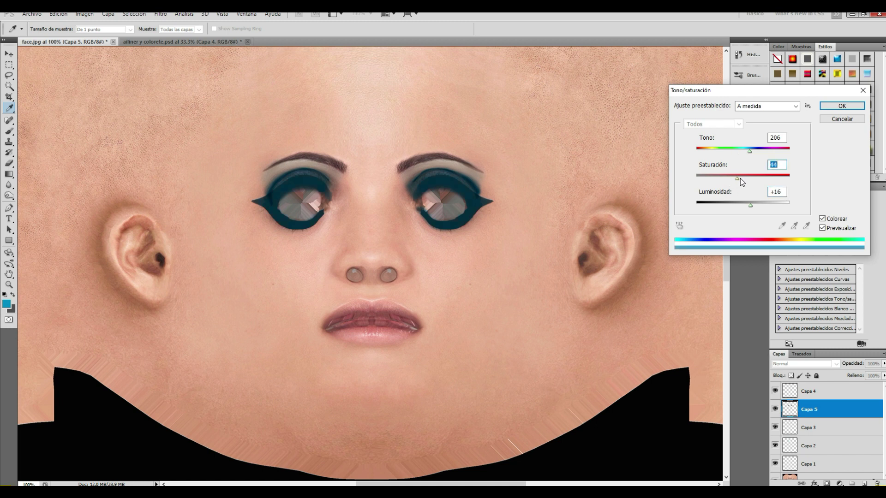
drag(746, 178, 748, 207)
click(753, 206)
click(842, 107)
drag(801, 406, 812, 392)
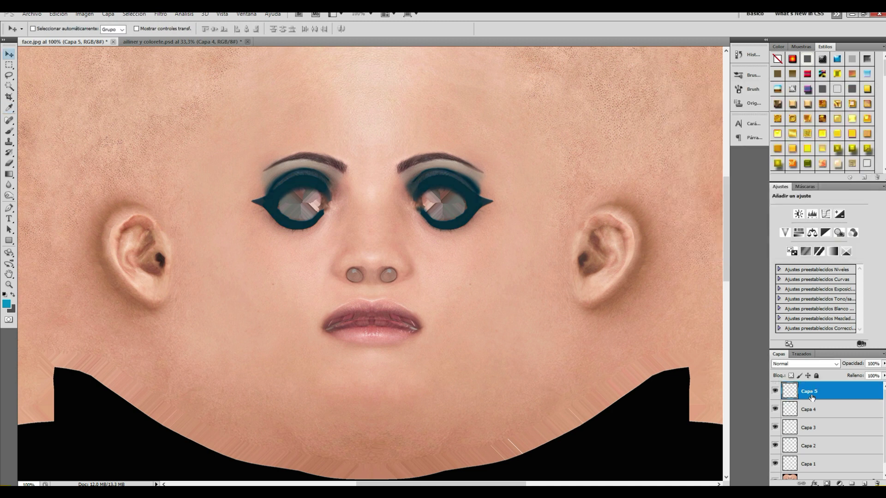
click(777, 491)
click(759, 481)
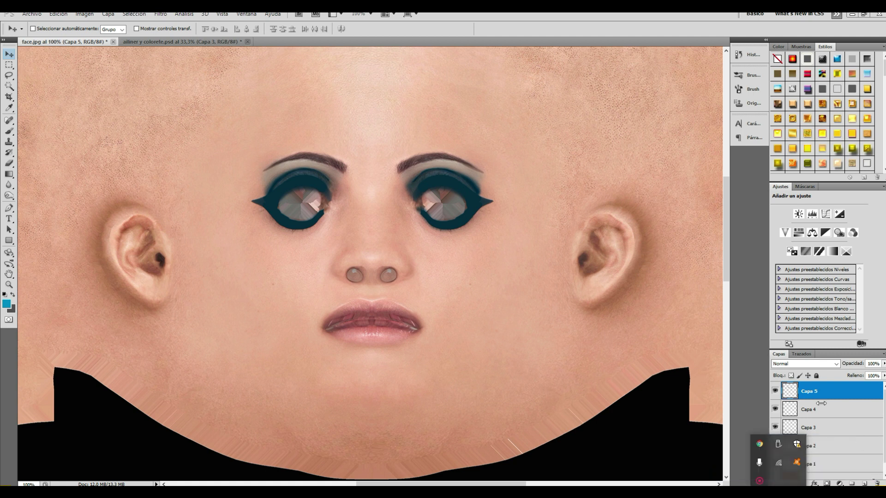
Copy the pink blush from ailiner y colorete.psd into face.jpg, over both cheeks
click(193, 43)
drag(193, 43, 558, 70)
drag(591, 180, 339, 286)
drag(726, 61, 90, 41)
click(90, 41)
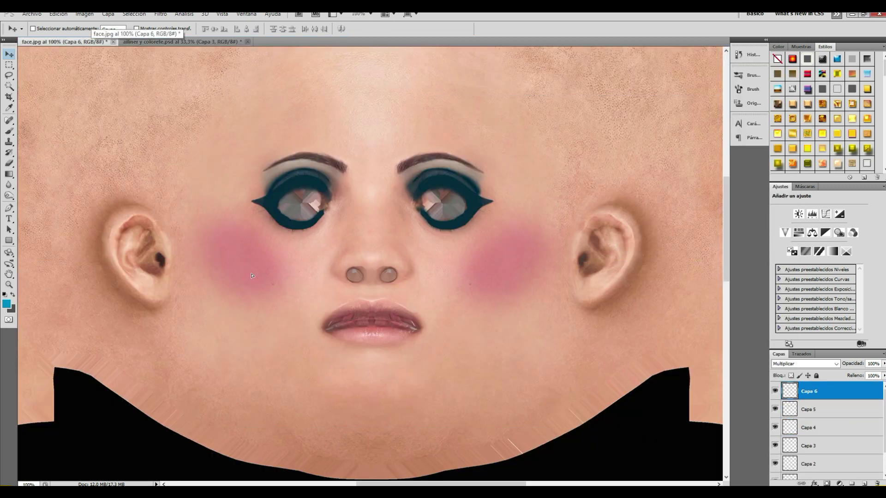
Shift the blush to a muted brownish red using Hue/Saturation with hue +60 and lightness -15
click(84, 14)
mouse_move(92, 35)
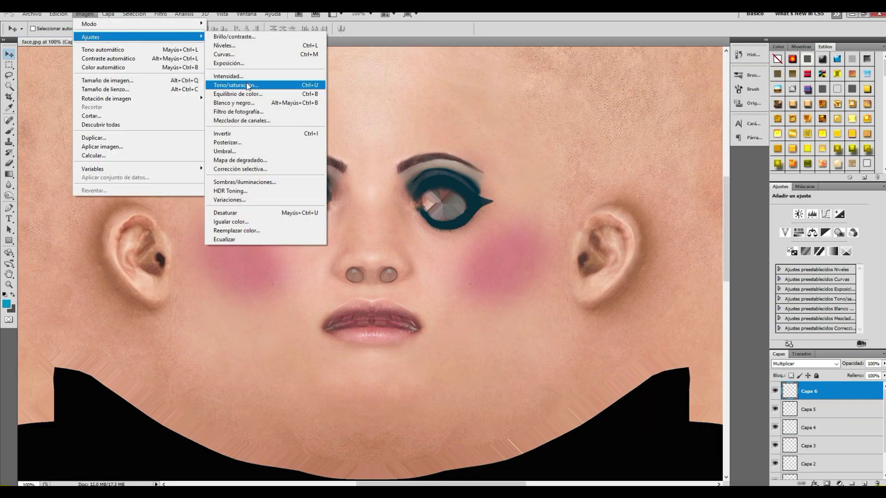
click(249, 86)
drag(742, 151, 766, 153)
drag(743, 205, 741, 205)
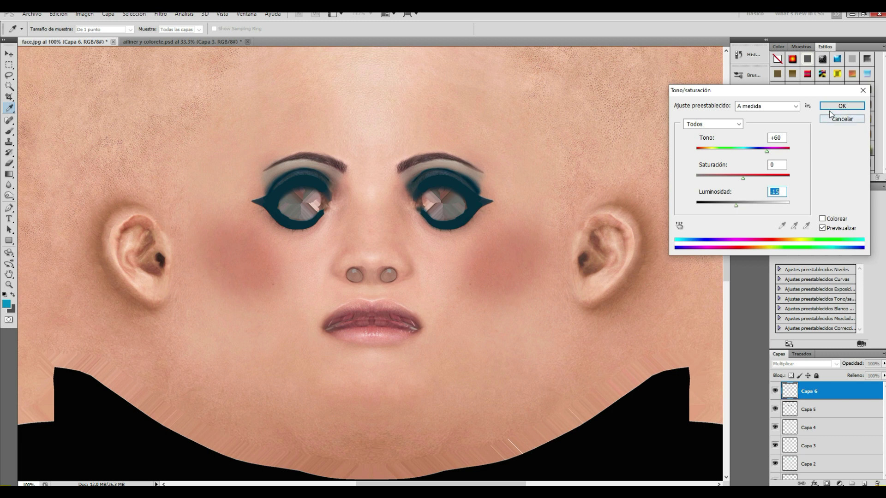
click(841, 106)
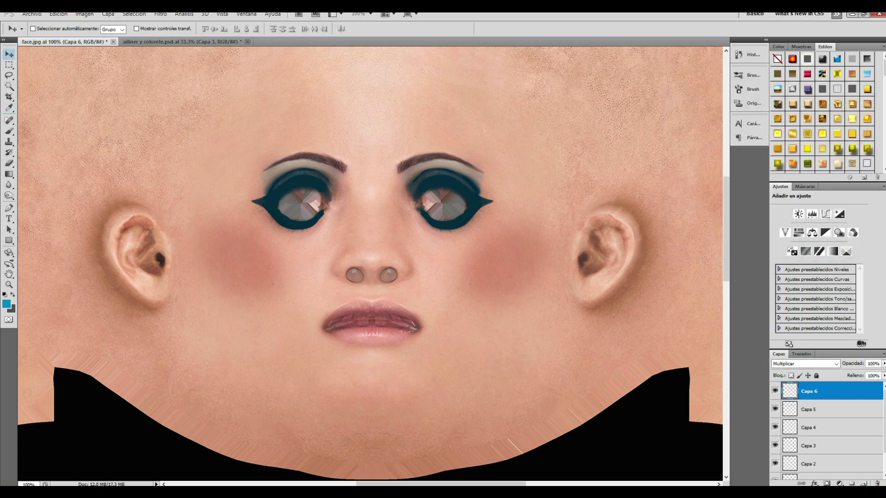
Create a new layer above the blush for the lips and prepare a 23 px brush
click(864, 484)
click(11, 283)
click(35, 29)
click(371, 295)
drag(726, 246, 726, 259)
mouse_move(482, 484)
mouse_down()
mouse_move(465, 484)
mouse_move(473, 485)
mouse_up()
click(9, 131)
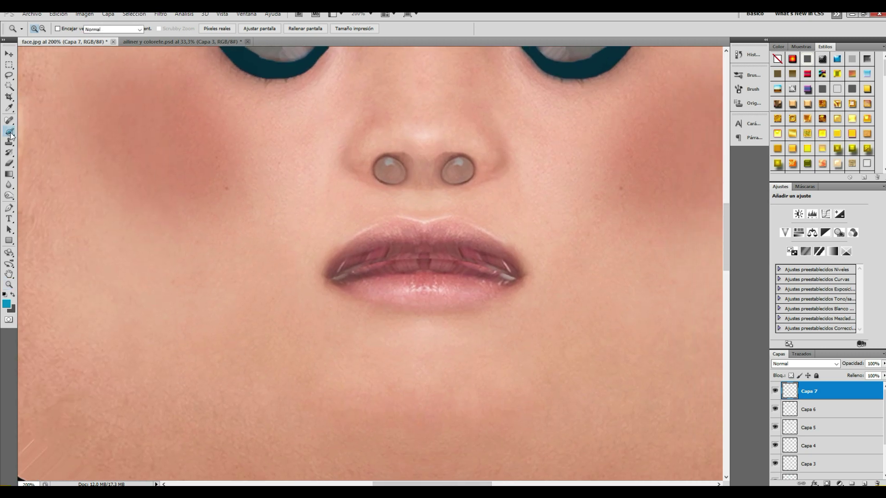
click(46, 30)
key(Return)
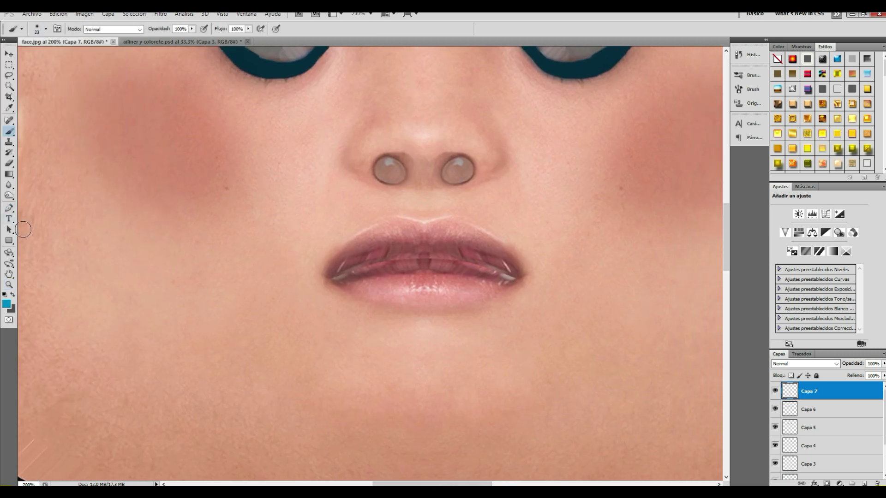
Change the foreground colour from blue to a salmon orange, starting from a skin tone sampled on the cheek
click(7, 304)
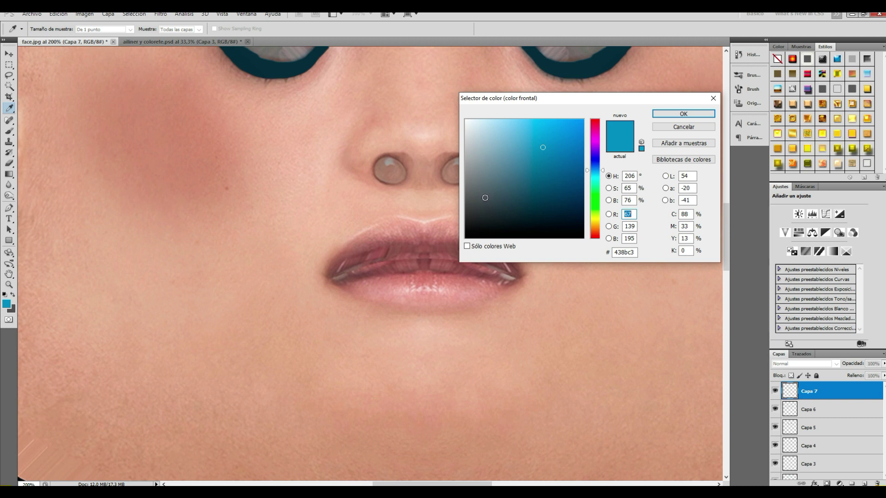
click(187, 120)
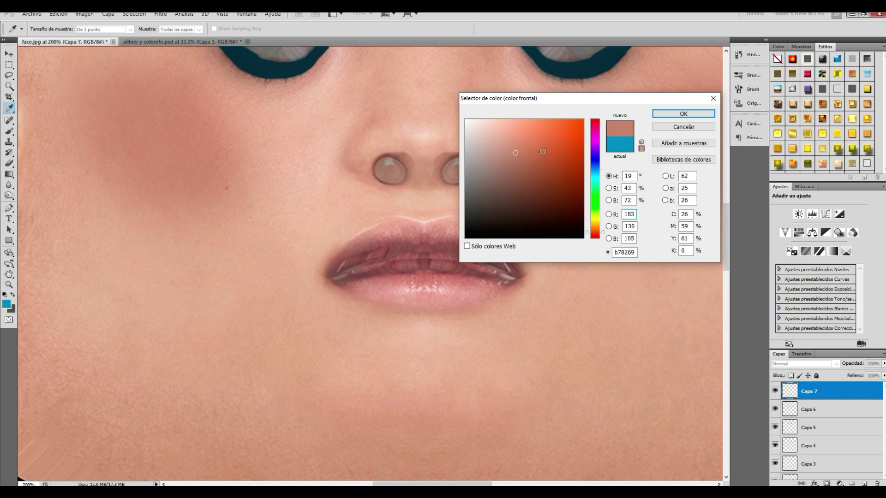
drag(530, 147, 577, 130)
mouse_move(529, 149)
mouse_down()
mouse_move(518, 143)
mouse_move(526, 145)
mouse_up()
click(665, 115)
Set Capa 7 to Multiply and paint the upper and lower lips with a 17 px brush out to the mouth's contour
click(45, 31)
click(21, 54)
mouse_move(400, 229)
mouse_down()
mouse_move(381, 229)
mouse_move(405, 226)
mouse_move(395, 237)
mouse_move(372, 235)
mouse_move(379, 229)
mouse_move(333, 266)
mouse_move(467, 237)
mouse_up()
click(804, 364)
click(793, 151)
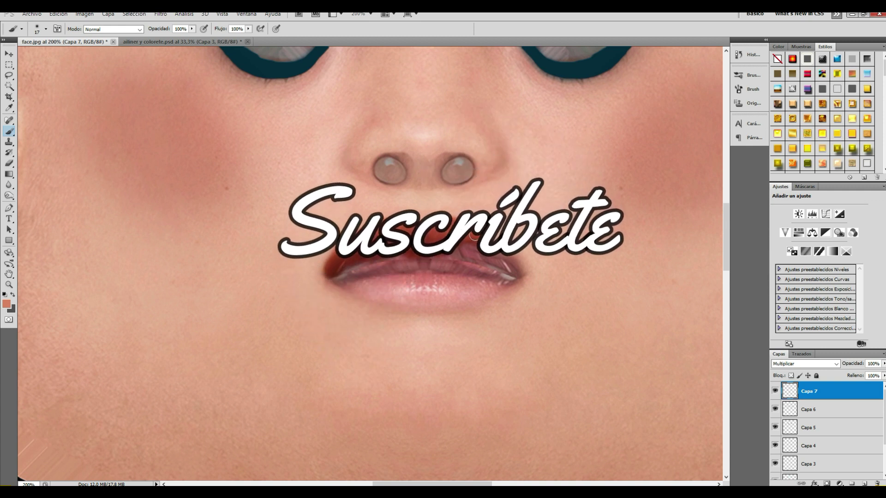
mouse_move(510, 258)
mouse_down()
mouse_move(482, 265)
mouse_move(508, 275)
mouse_move(479, 297)
mouse_move(454, 293)
mouse_move(443, 257)
mouse_move(340, 279)
mouse_move(331, 270)
mouse_move(353, 296)
mouse_move(385, 276)
mouse_move(415, 284)
mouse_move(394, 299)
mouse_move(428, 305)
mouse_move(390, 304)
mouse_move(449, 303)
mouse_move(436, 271)
mouse_up()
mouse_move(354, 289)
mouse_down()
mouse_move(397, 302)
mouse_move(346, 286)
mouse_move(392, 304)
mouse_move(445, 308)
mouse_move(430, 310)
mouse_up()
mouse_move(456, 226)
mouse_down()
mouse_move(506, 251)
mouse_move(498, 288)
mouse_move(487, 296)
mouse_up()
drag(413, 228, 384, 227)
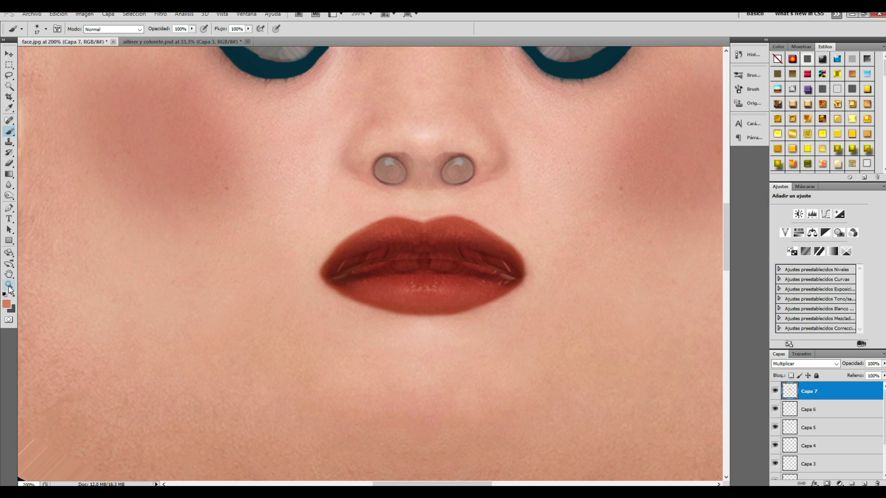
Mute and lighten the lipstick using Hue/Saturation with saturation -37 and lightness +19
click(84, 14)
click(263, 83)
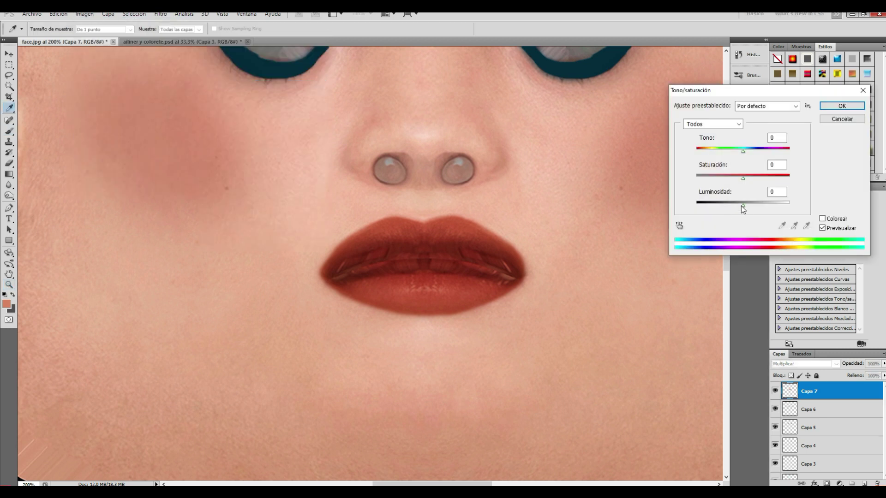
drag(747, 181, 756, 204)
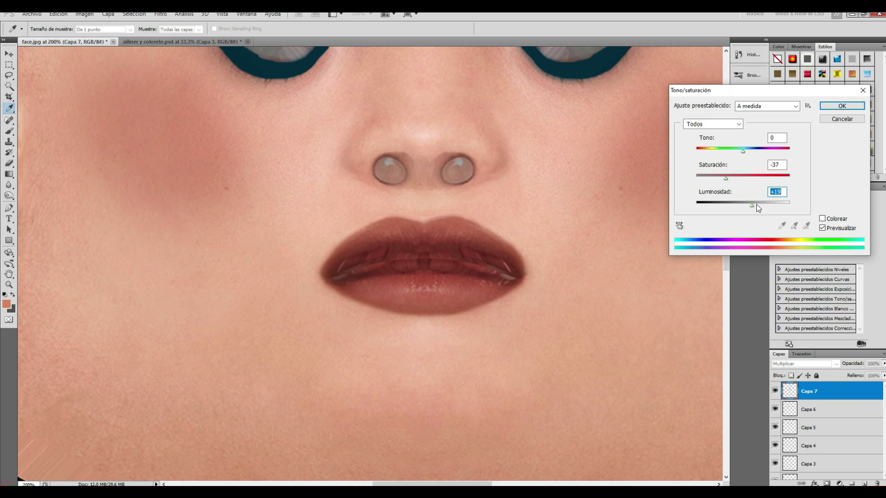
click(830, 110)
Try brightening the centre of the lower lip with a 19 px Dodge tool in the Highlights range, and undo the stroke
click(11, 198)
click(41, 196)
click(46, 29)
click(21, 54)
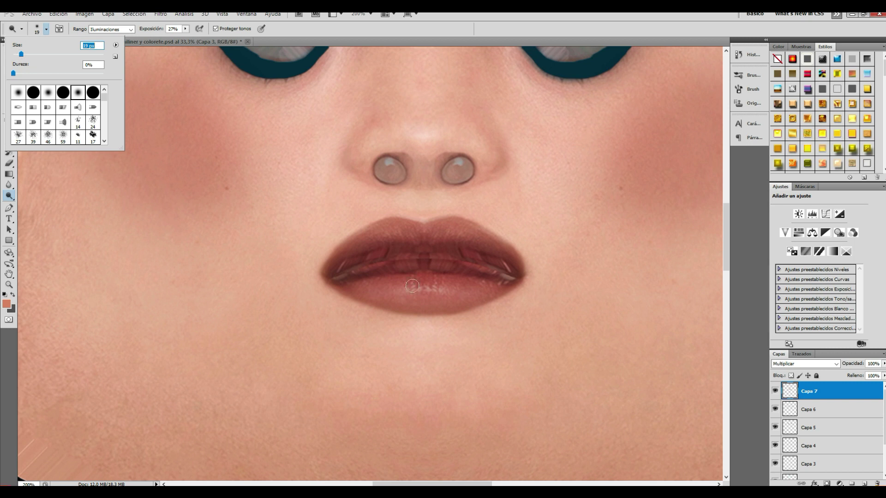
drag(400, 291, 461, 289)
click(58, 14)
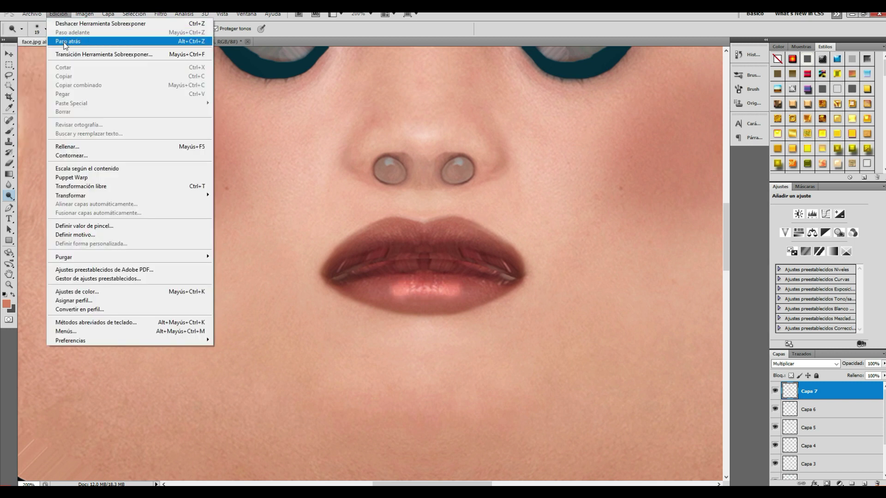
click(180, 33)
Set the Dodge range to Midtones and lighten the lower lip's centre and the peaks of the upper lip
click(111, 29)
click(106, 42)
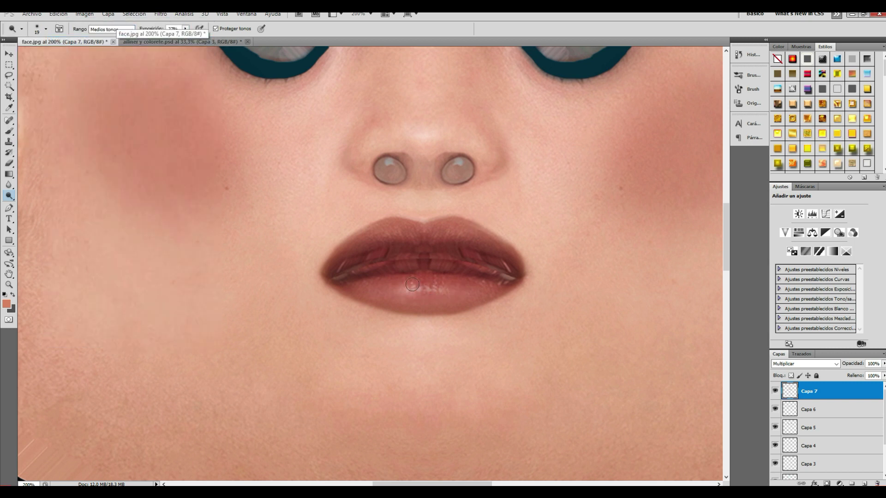
drag(396, 227, 409, 229)
mouse_move(446, 228)
mouse_down()
mouse_move(467, 230)
mouse_move(381, 231)
mouse_up()
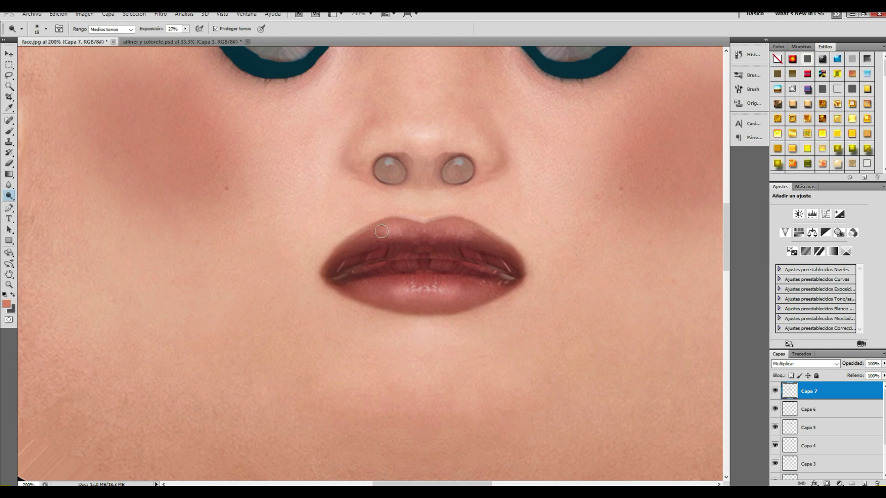
Add finer highlights to the lower lip's centre and upper lip's peaks with a 5 px Dodge tool, undoing the last stroke
click(46, 29)
drag(20, 54, 17, 54)
drag(406, 287, 421, 288)
drag(456, 232, 447, 234)
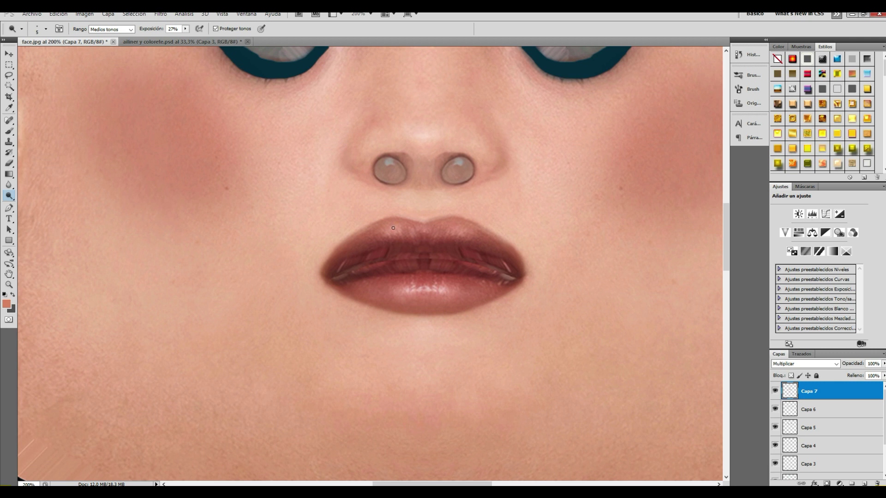
key(ctrl+z)
key(z)
alt+click(386, 207)
drag(726, 303, 727, 281)
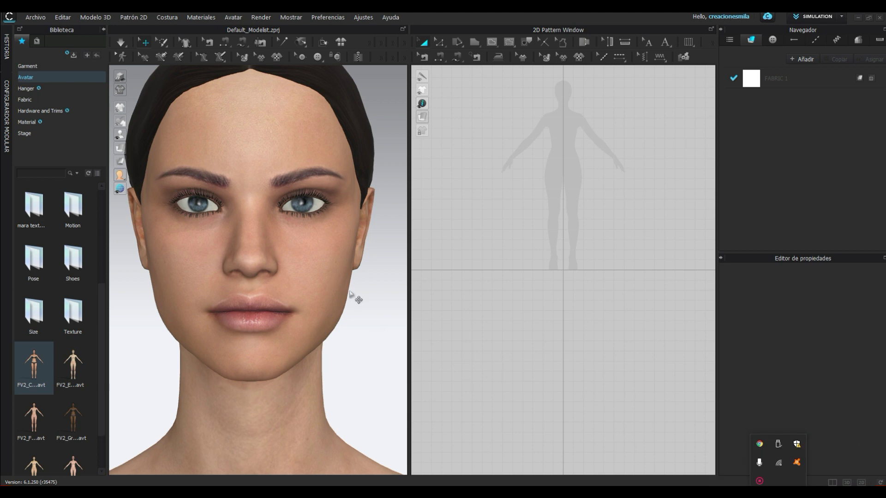
In CLO 3D, replace the avatar's face texture with the edited face image from folder 2, and deselect the face
click(362, 314)
click(854, 452)
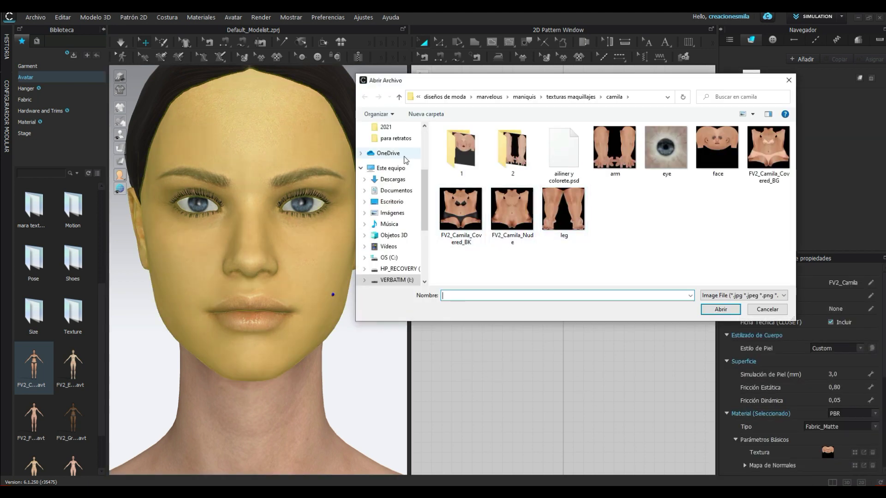
double_click(512, 150)
double_click(516, 153)
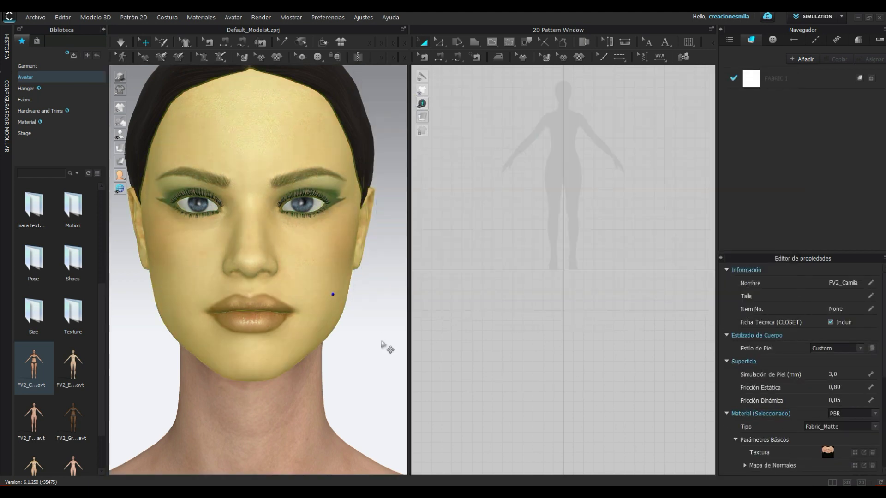
click(387, 347)
scroll(324, 369, down, 2)
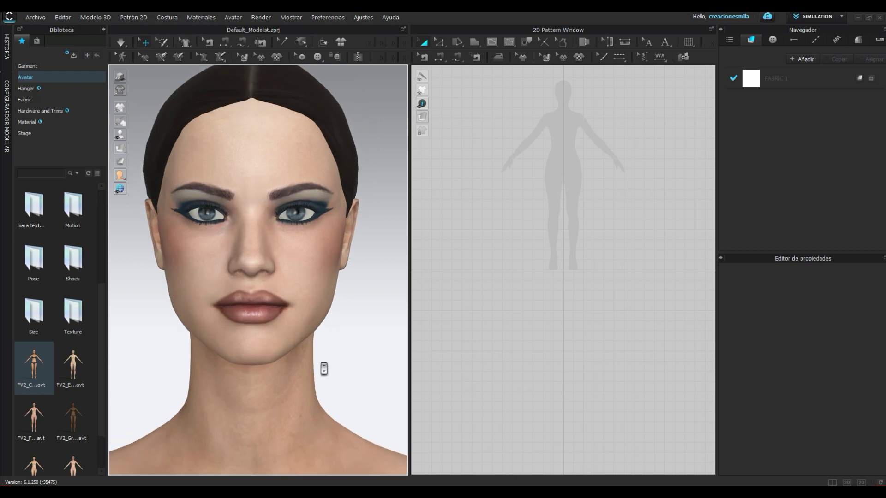
Switch to Photoshop, show eye.jpg, and float the brown-eye photo in an enlarged window above it
click(759, 458)
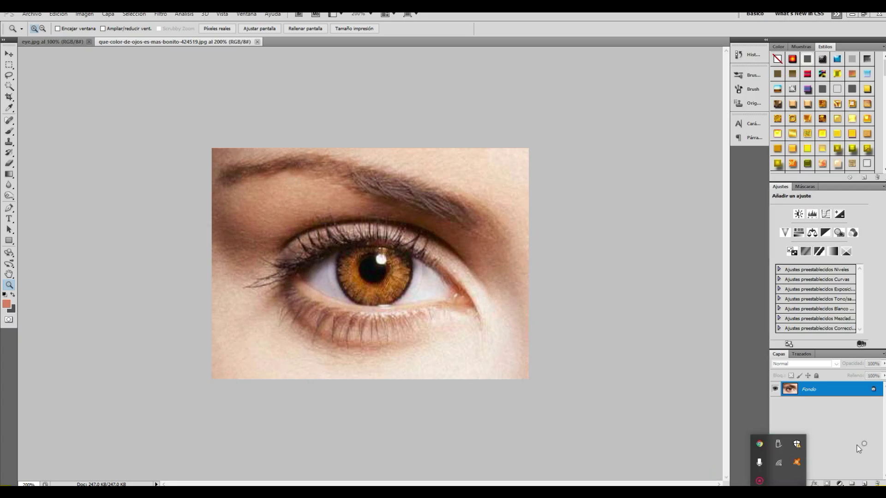
click(52, 42)
drag(165, 42, 560, 200)
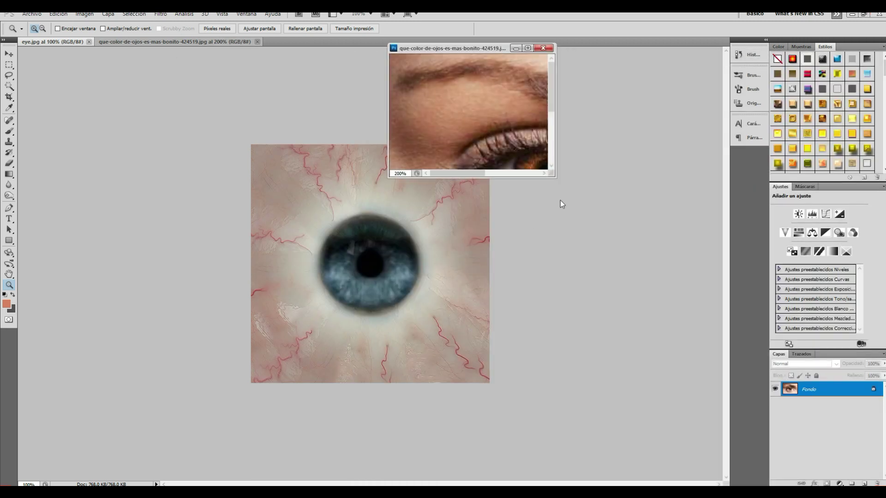
drag(626, 116, 704, 116)
drag(614, 178, 615, 305)
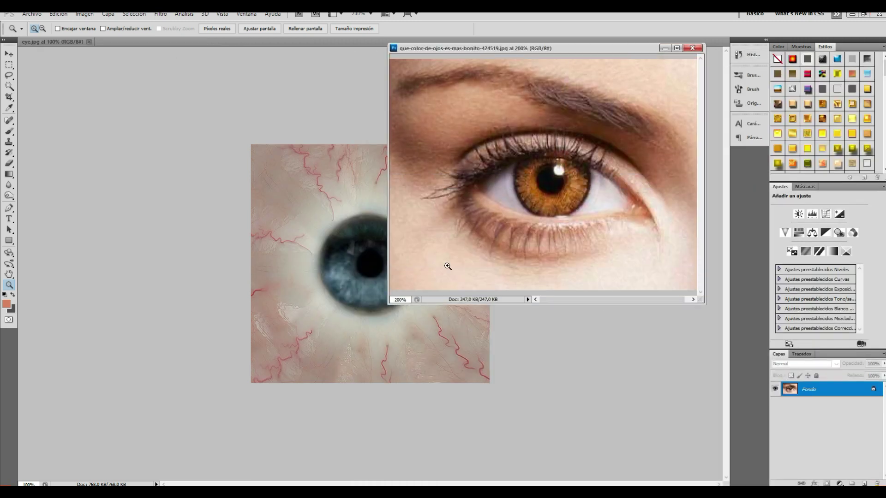
Select the brown iris with the Elliptical Marquee tool and move a copy onto the blue iris in eye.jpg
right_click(8, 65)
click(55, 74)
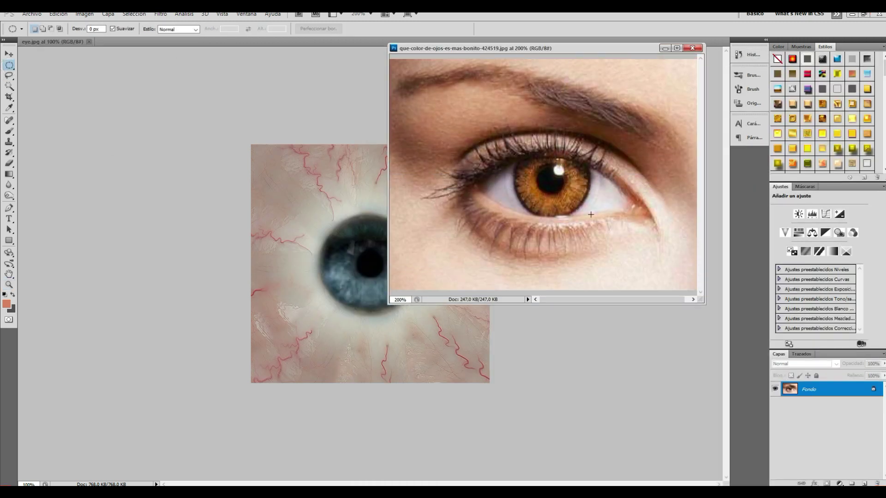
mouse_move(521, 142)
mouse_down()
mouse_move(584, 202)
mouse_move(530, 145)
mouse_up()
key(v)
drag(592, 221, 397, 263)
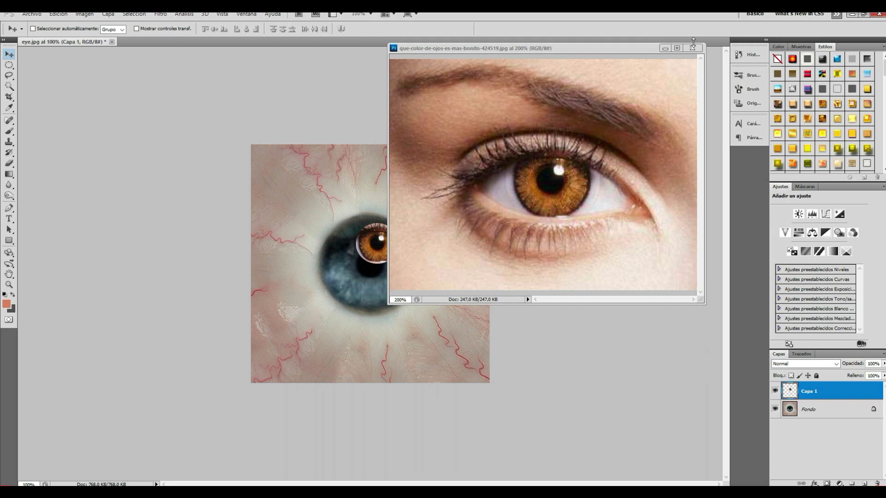
Close the source photo and erase the eyelid and eye white around the pasted iris with a 12 px Eraser
click(692, 48)
click(58, 14)
click(8, 284)
click(375, 255)
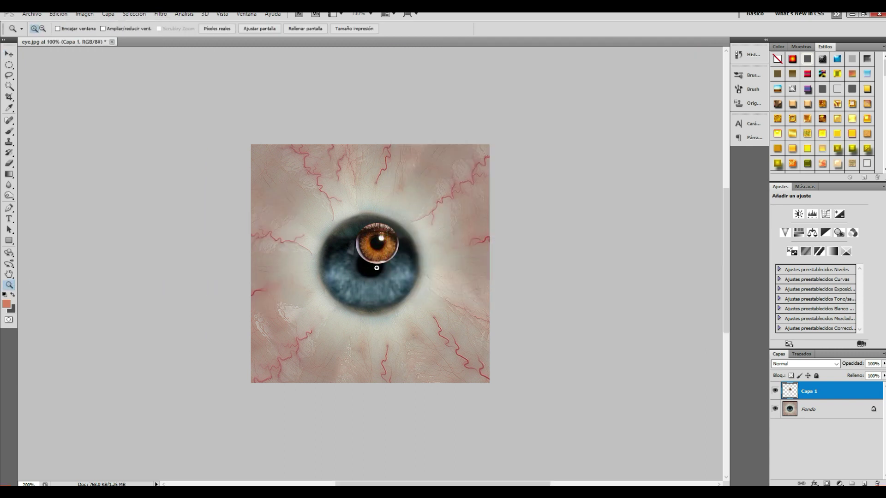
click(8, 163)
click(45, 28)
click(20, 57)
mouse_move(336, 236)
mouse_down()
mouse_move(336, 244)
mouse_move(336, 232)
mouse_up()
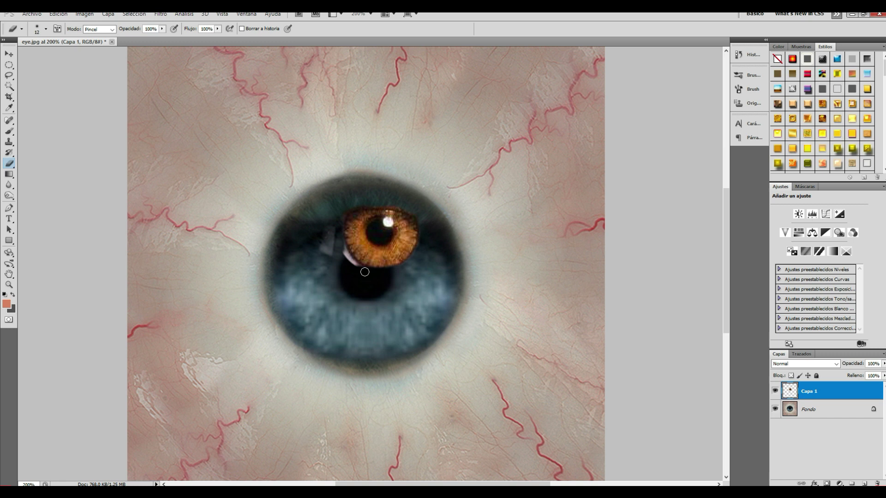
Scale and stretch the pasted brown iris with the Scale transform until it covers the whole blue iris
key(v)
click(59, 13)
mouse_move(92, 192)
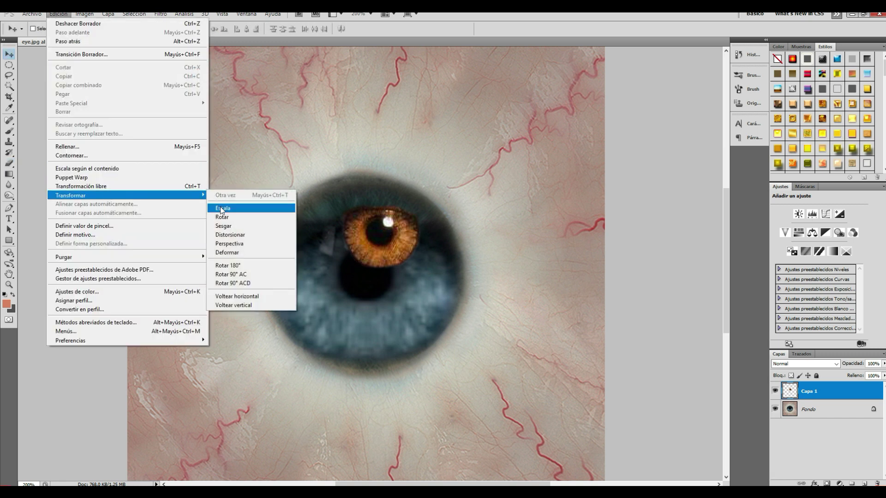
click(267, 206)
drag(341, 276, 262, 362)
drag(422, 203, 471, 203)
drag(367, 362, 366, 378)
drag(263, 283, 256, 283)
drag(366, 202, 369, 172)
drag(364, 383, 364, 395)
drag(366, 173, 367, 160)
drag(371, 389, 372, 386)
drag(256, 283, 245, 283)
key(Return)
Set the iris layer to 59% opacity, round off its edges with a 31 px Eraser, and restore full opacity
key(e)
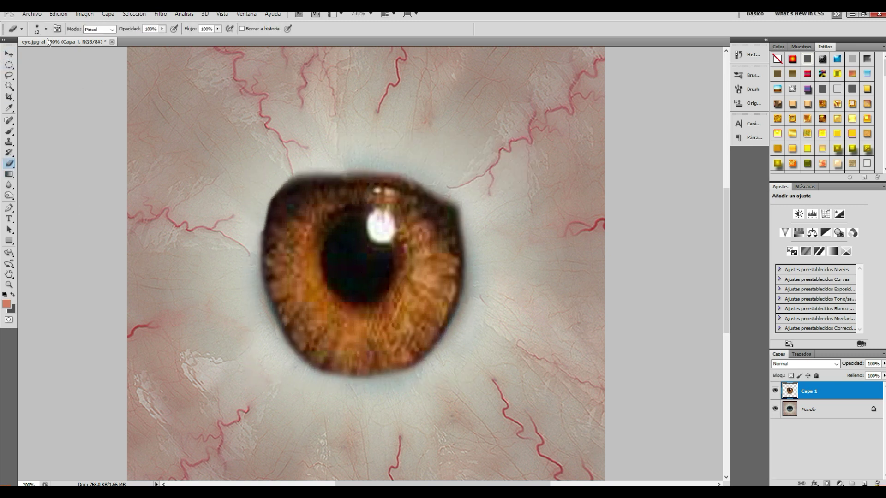
click(46, 28)
drag(884, 365, 864, 369)
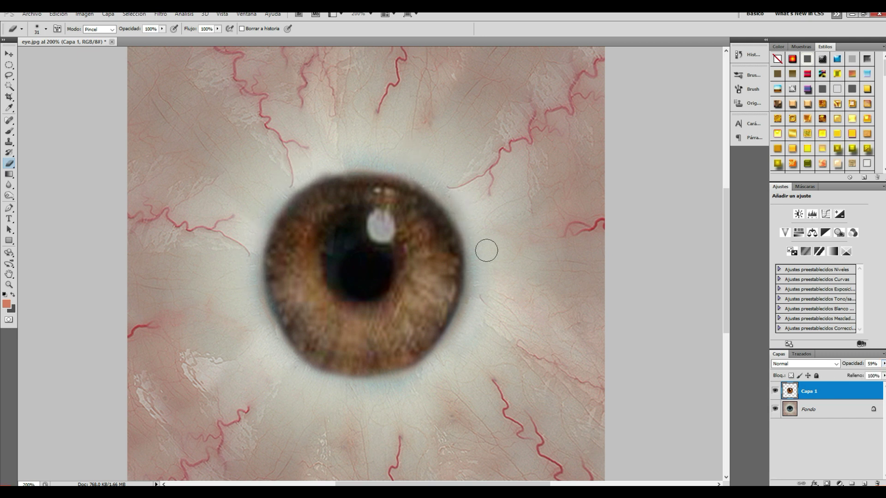
drag(865, 375, 882, 376)
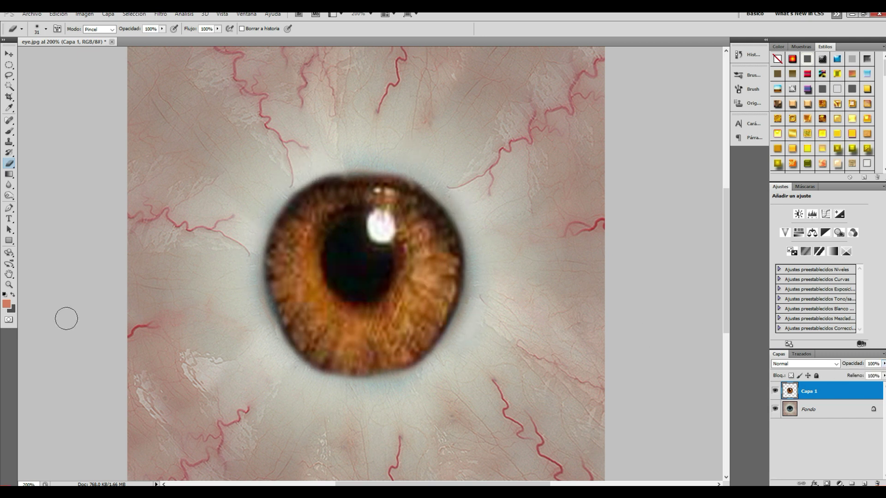
Sample the pupil's black and enlarge the pupil into a rounder shape with the Brush tool
click(8, 109)
click(346, 257)
click(9, 131)
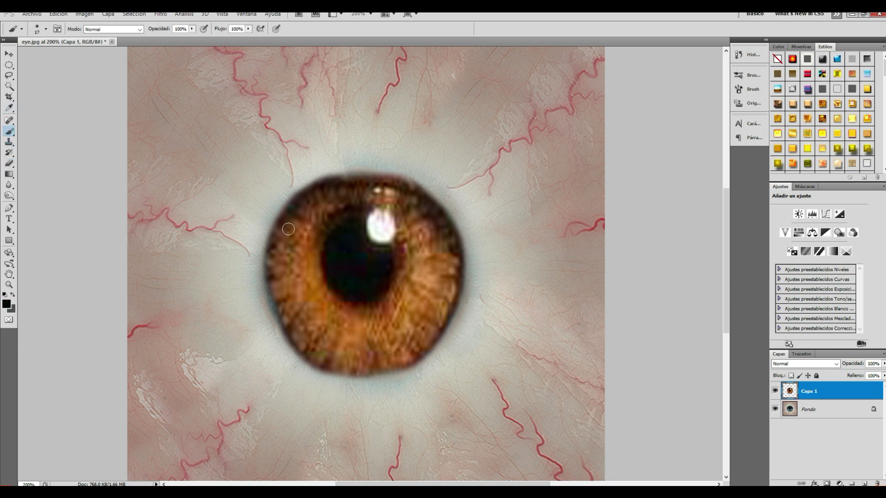
click(46, 29)
mouse_move(336, 248)
mouse_down()
mouse_move(340, 286)
mouse_move(380, 286)
mouse_move(386, 268)
mouse_move(344, 296)
mouse_move(333, 259)
mouse_move(338, 286)
mouse_move(382, 287)
mouse_up()
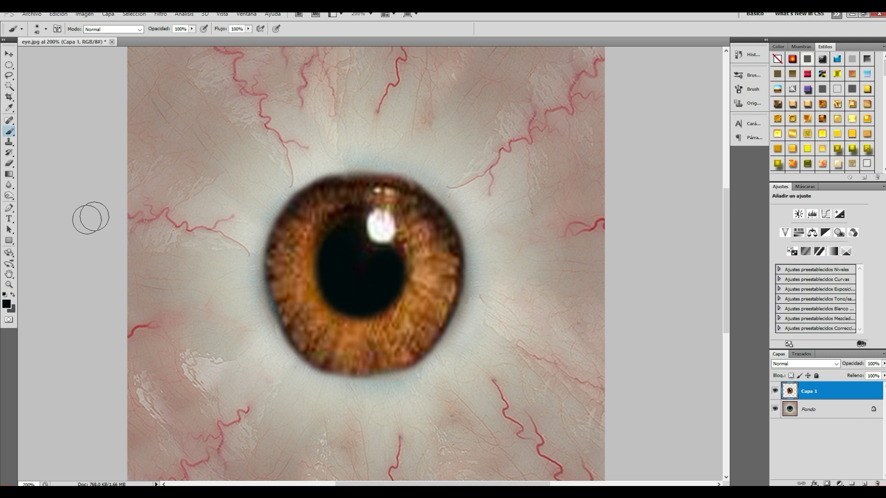
key(z)
alt+click(337, 208)
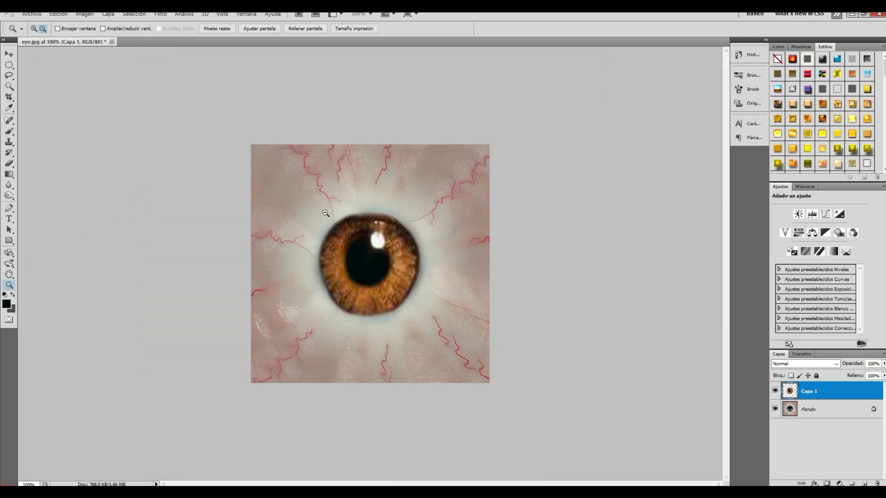
Choose the Brush tool, select the Fondo layer and add a new layer above it
click(9, 134)
click(46, 29)
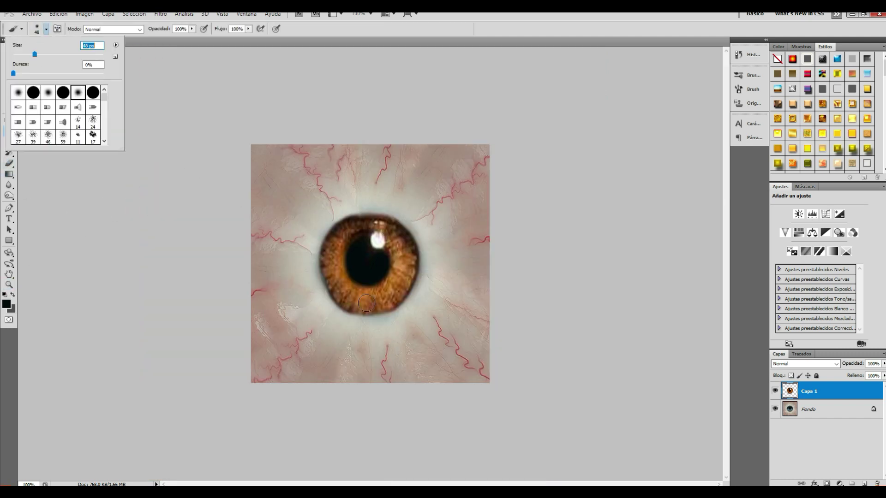
click(817, 410)
click(864, 482)
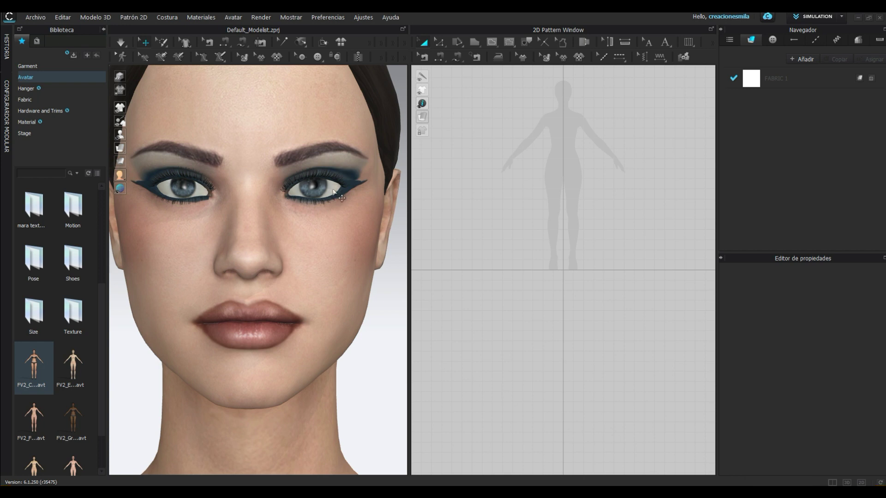
In CLO 3D, replace the texture of the avatar's left eye with the brown eye image from folder 2
click(334, 191)
click(854, 453)
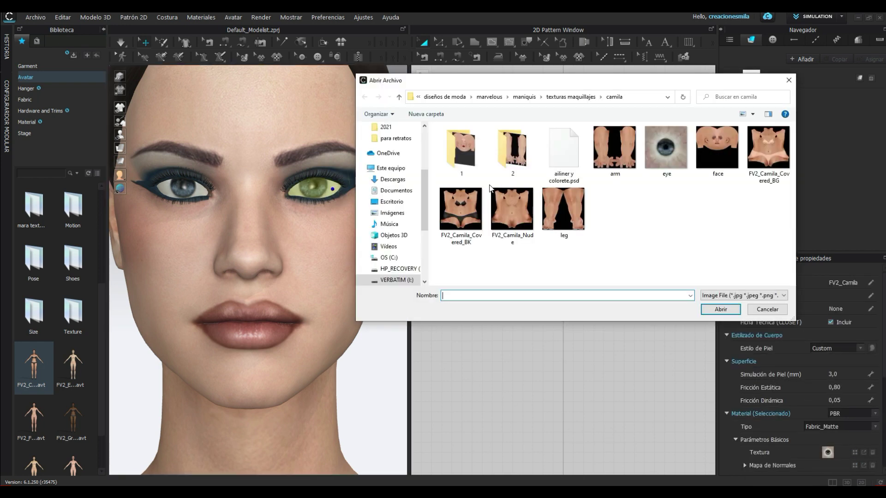
double_click(512, 153)
double_click(512, 147)
Apply the same brown eye image to the avatar's right eye, deselect it, and review the finished face
click(164, 190)
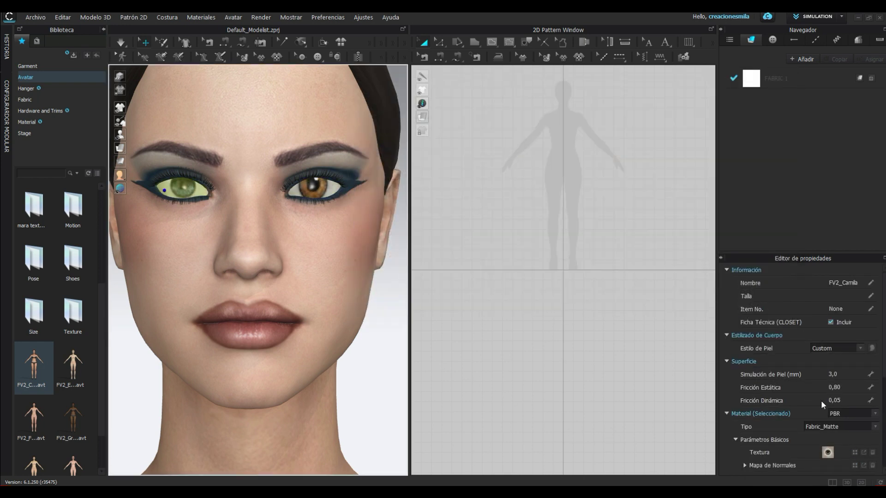
click(853, 452)
click(411, 214)
double_click(510, 152)
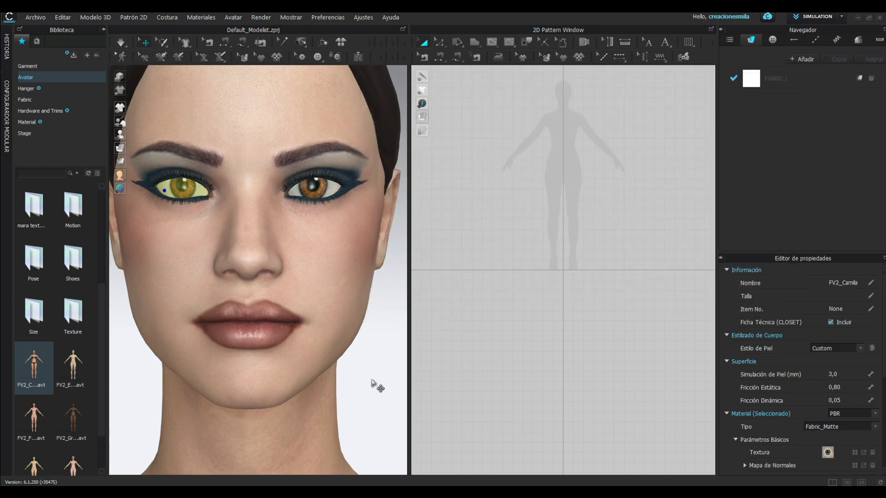
click(373, 384)
scroll(332, 349, down, 5)
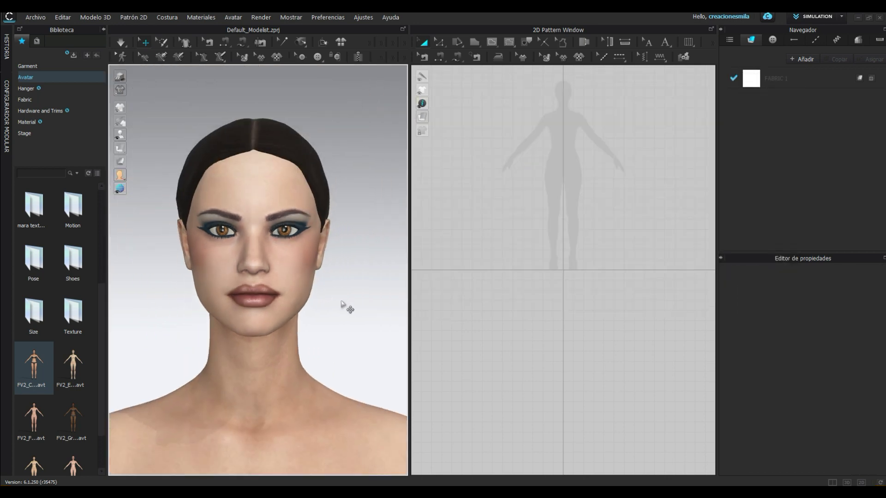
scroll(334, 315, up, 3)
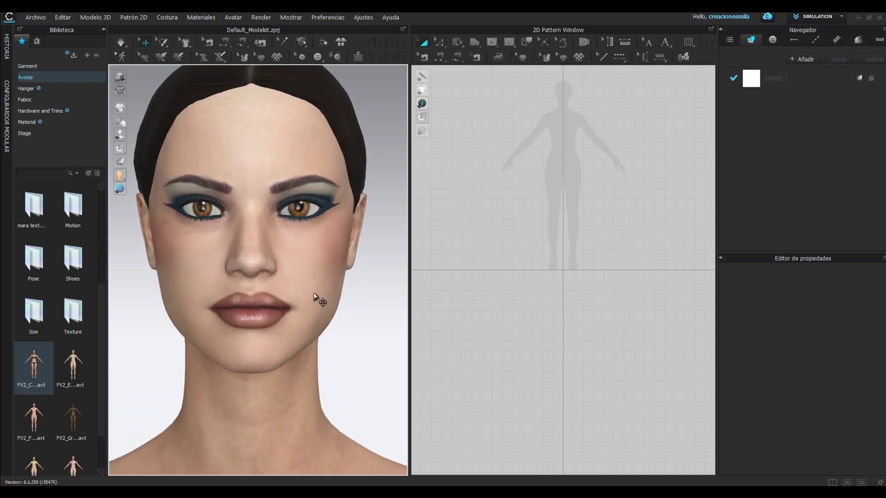